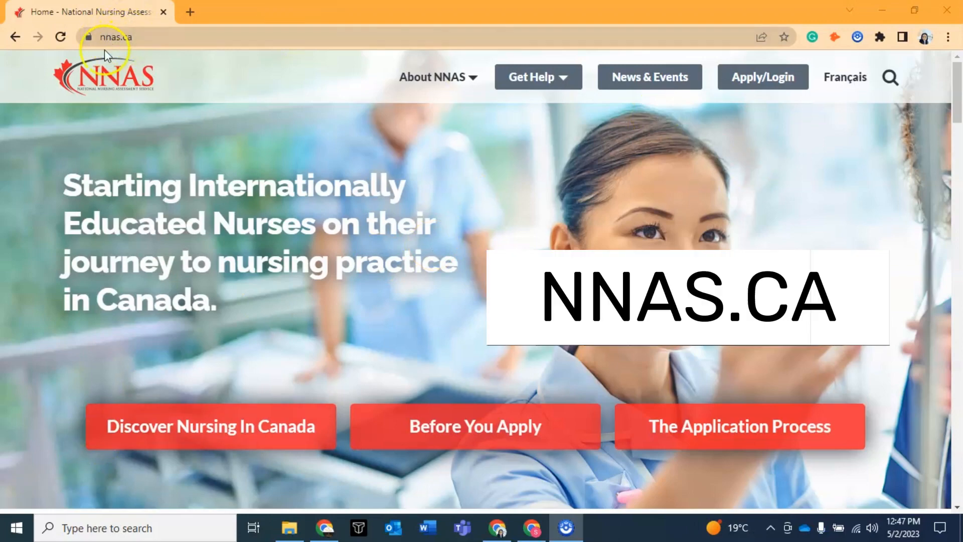
Open the NNAS application login page and sign in with the account's e-mail address and password.
left_click(755, 91)
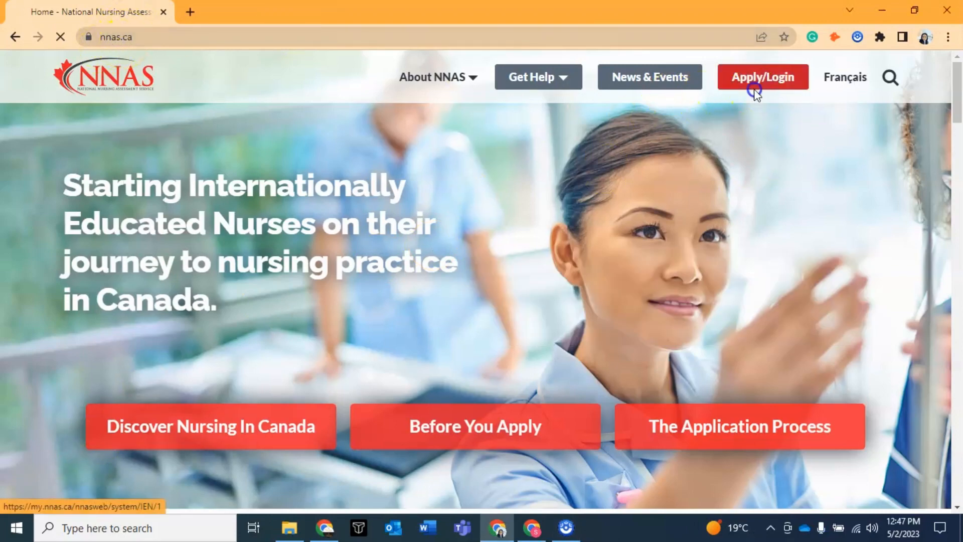
left_click(695, 413)
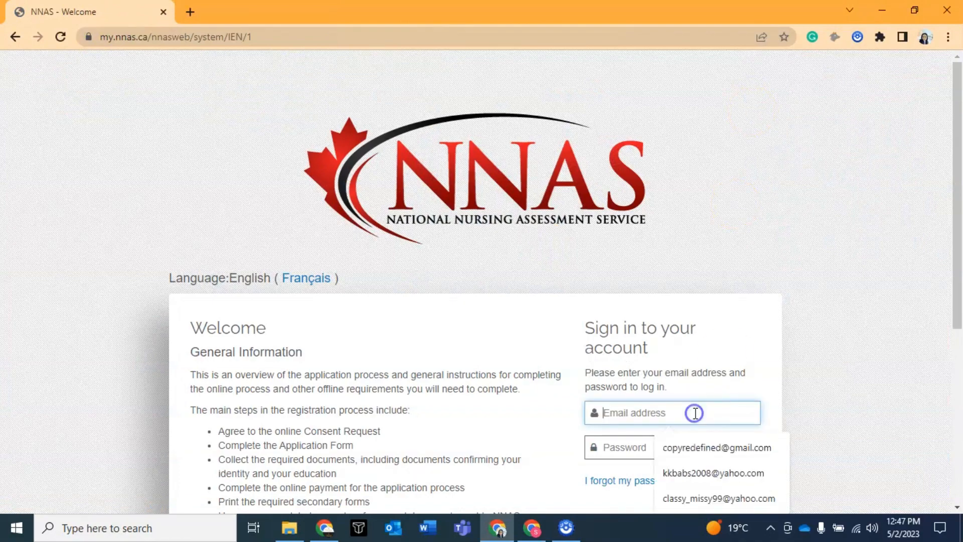
left_click(693, 447)
left_click(641, 442)
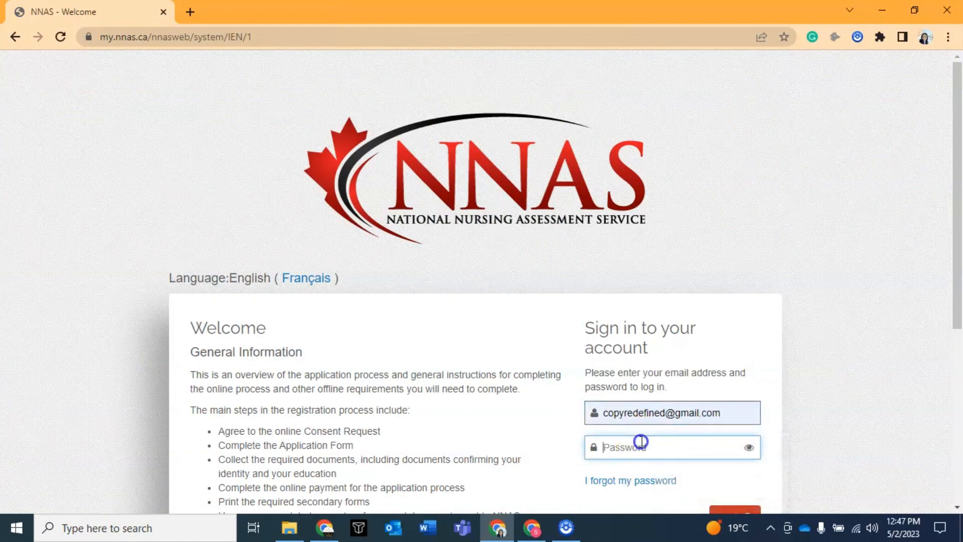
type("************")
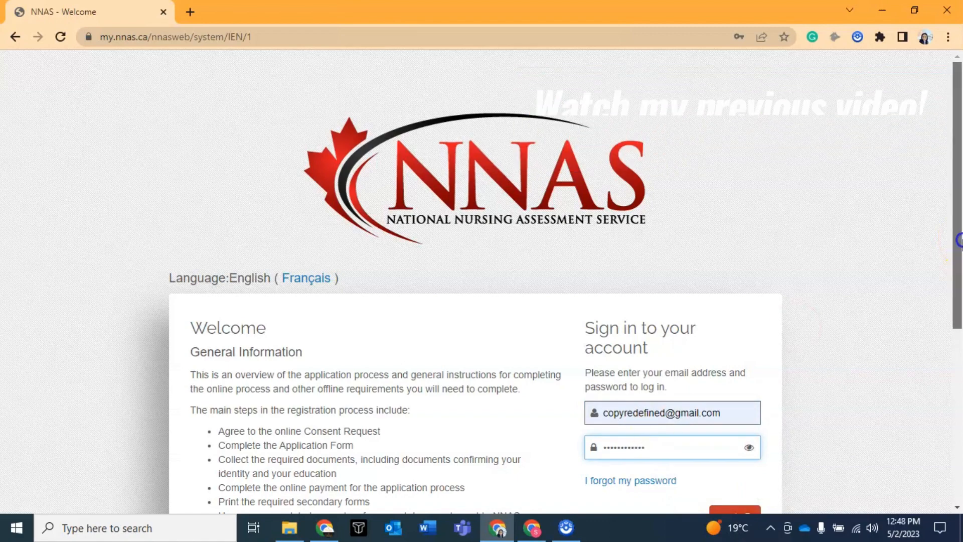
scroll(960, 240, "down", 1)
left_click(734, 468)
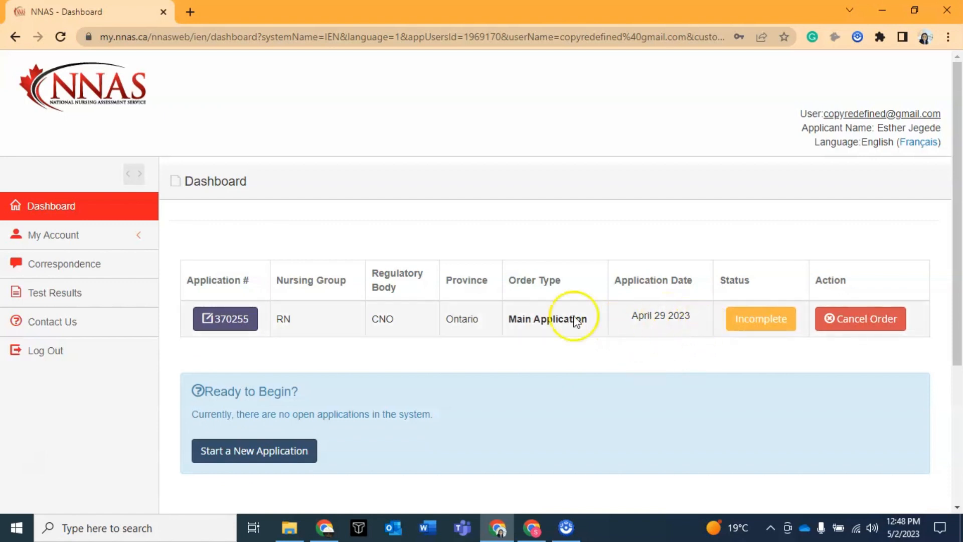
Open the account's Personal Information page and review the name, gender, birth date, education country and language fields with their help notes.
left_click(142, 241)
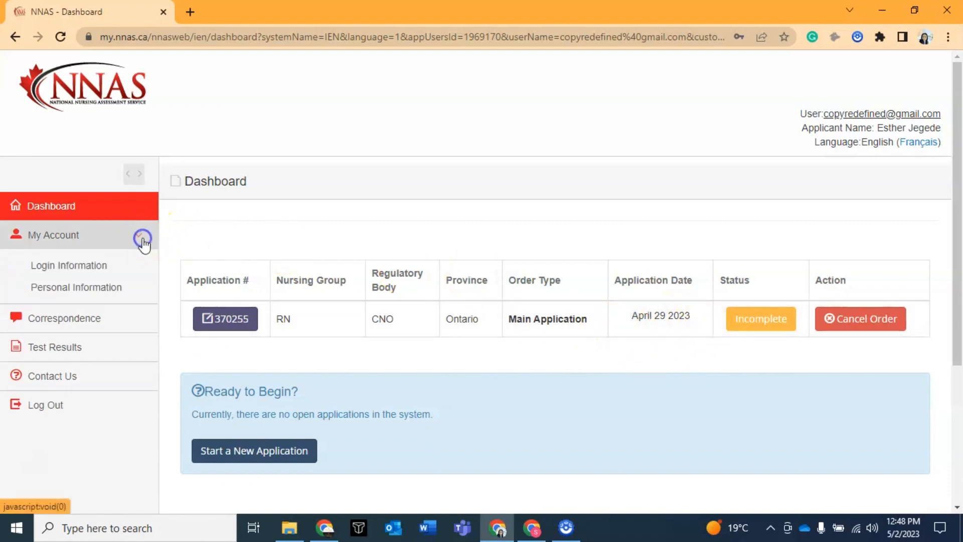
left_click(102, 291)
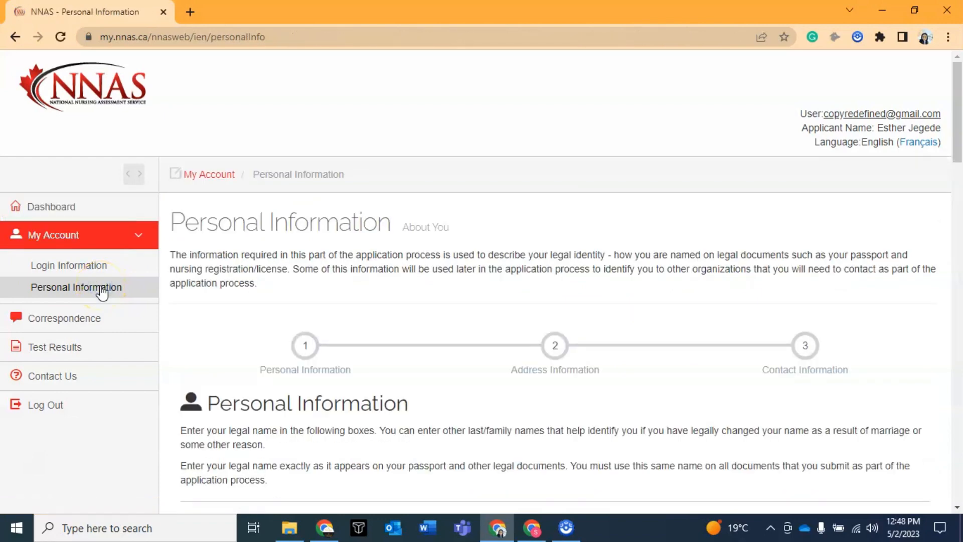
left_click_drag(959, 115, 960, 180)
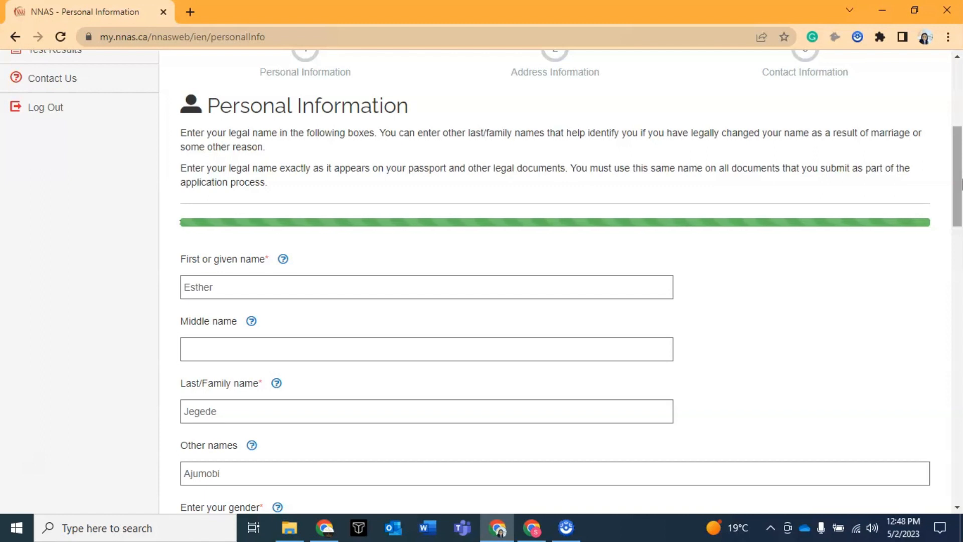
mouse_move(284, 262)
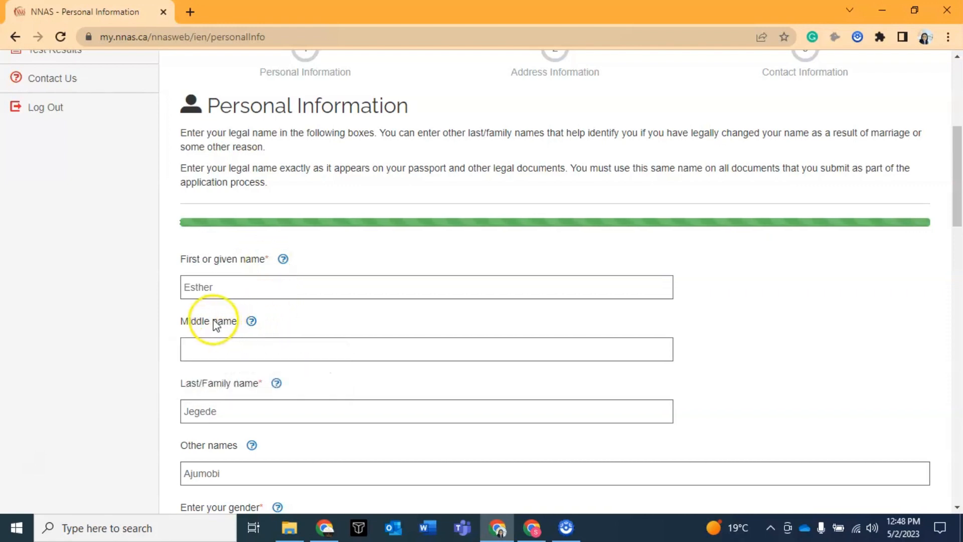
mouse_move(240, 324)
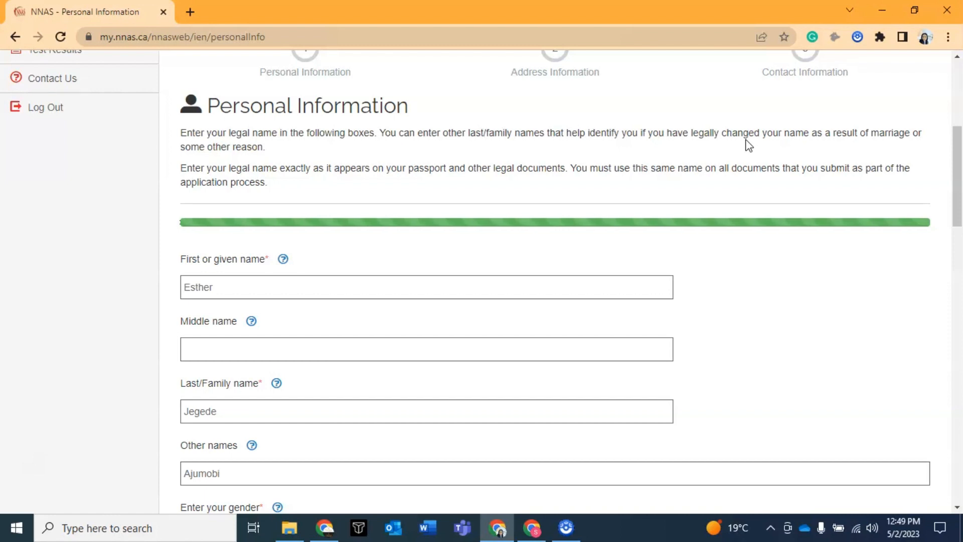
left_click_drag(958, 172, 958, 200)
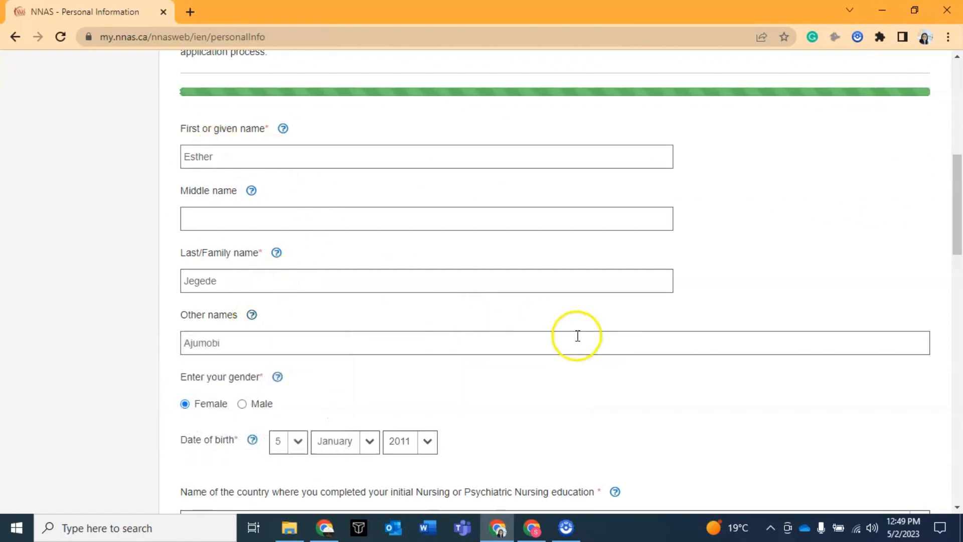
scroll(958, 220, "down", 5)
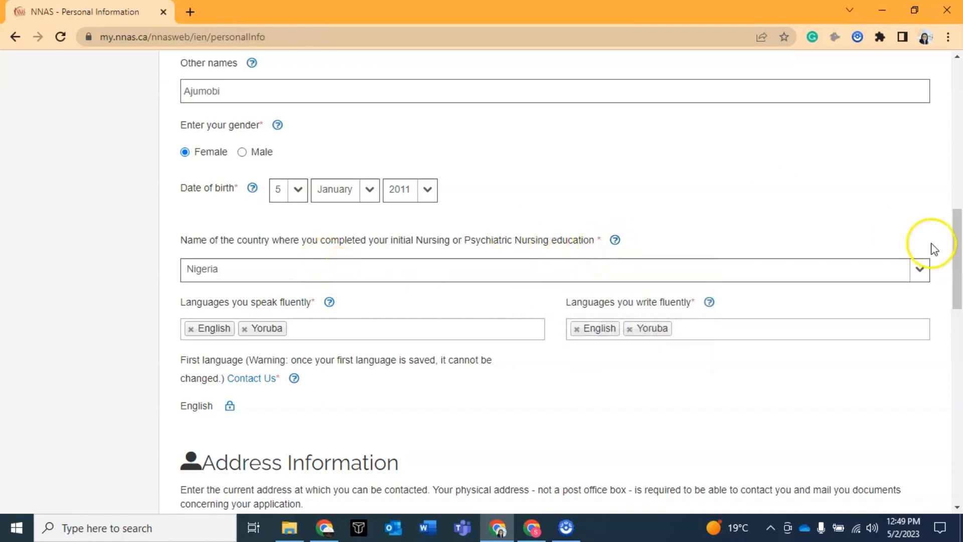
scroll(959, 250, "down", 3)
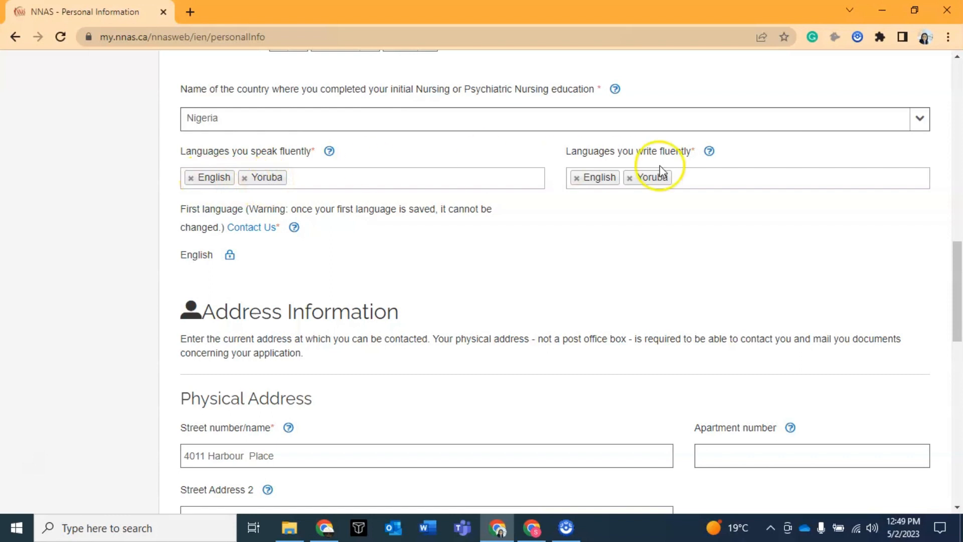
mouse_move(710, 157)
mouse_move(295, 232)
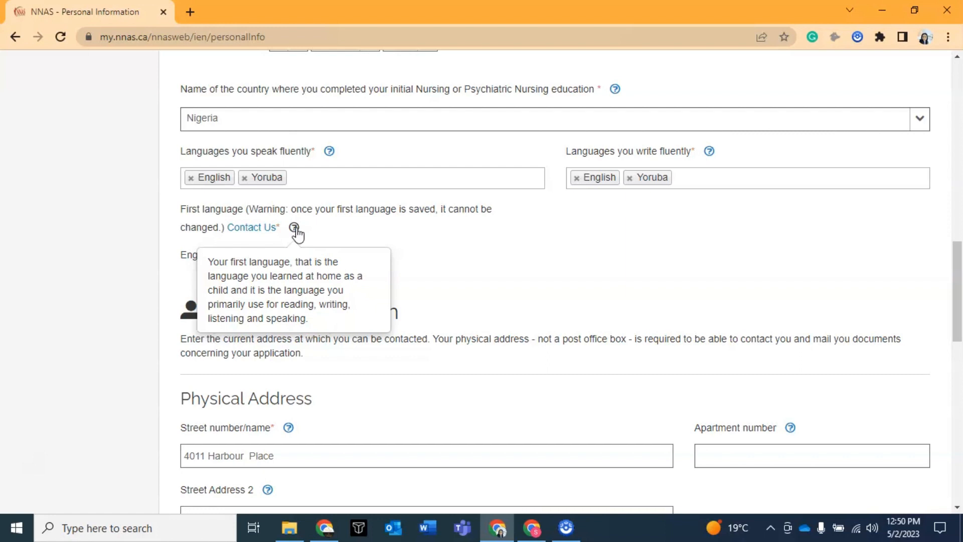
Review the physical address, mailing address and phone number fields, and submit the personal information form.
left_click_drag(961, 311, 961, 360)
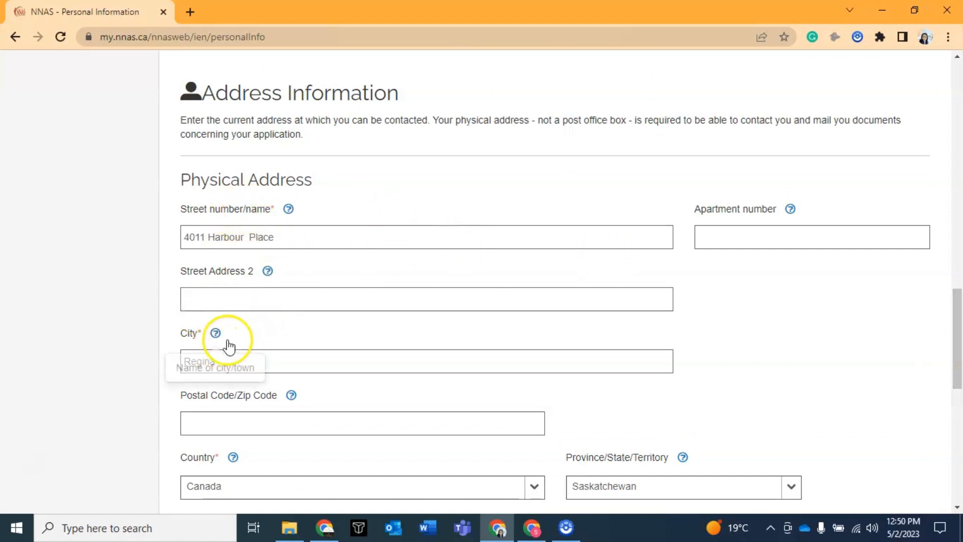
left_click_drag(956, 326, 957, 362)
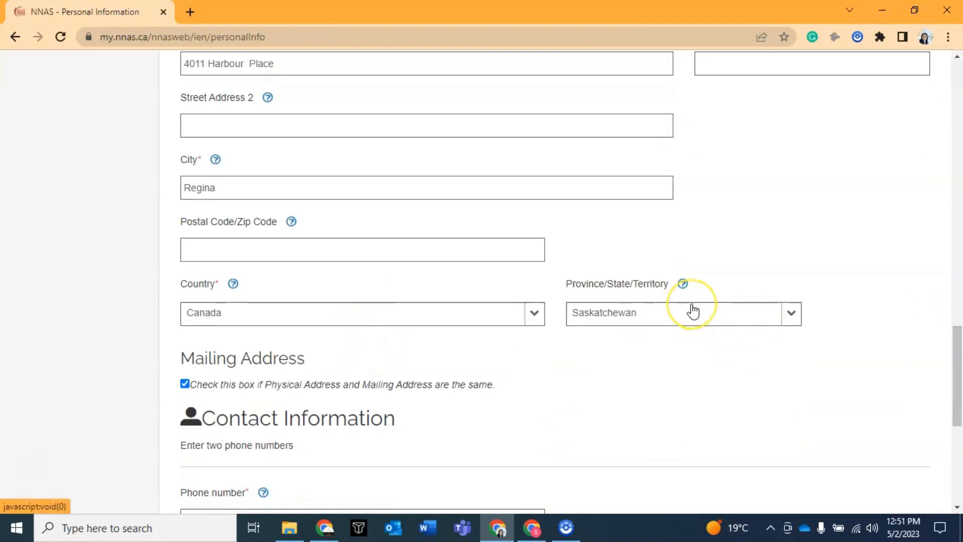
left_click_drag(955, 337, 958, 377)
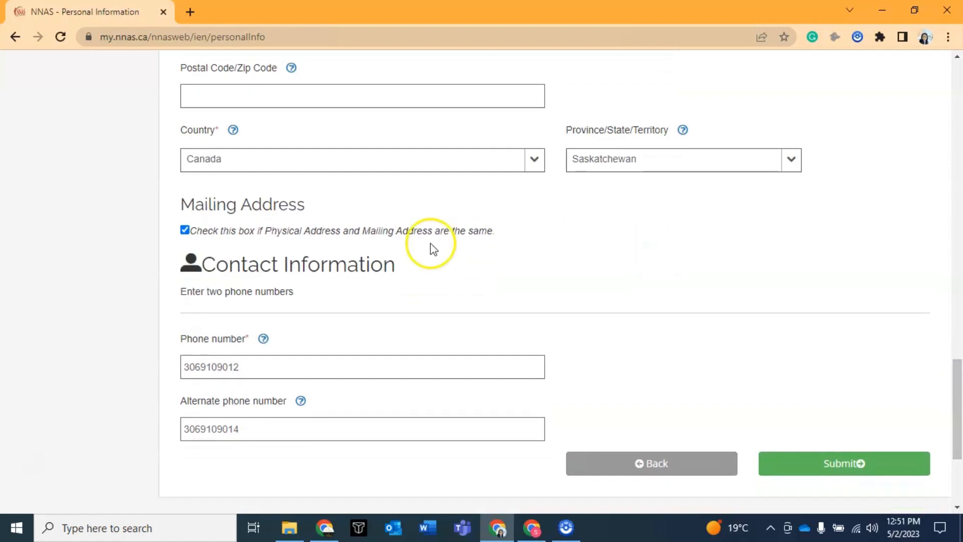
mouse_move(264, 340)
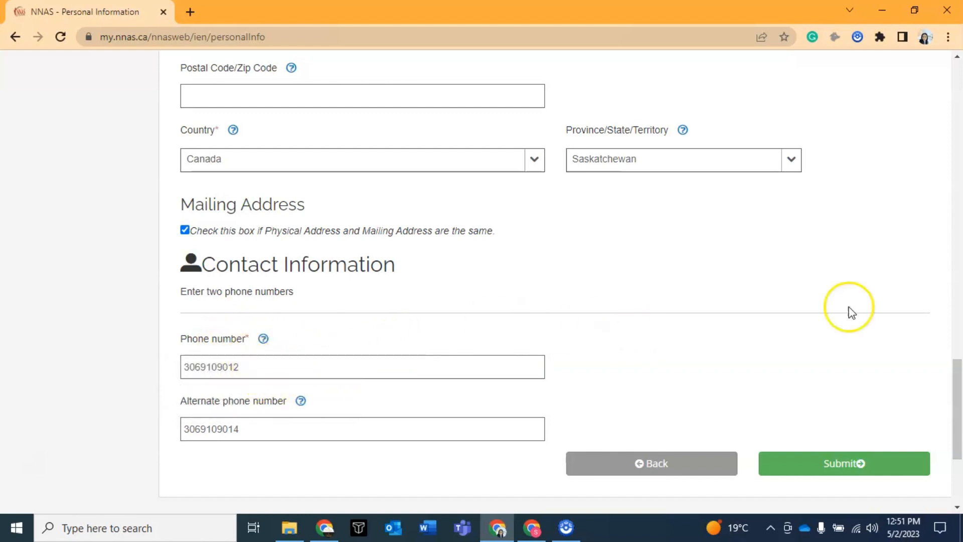
left_click(865, 465)
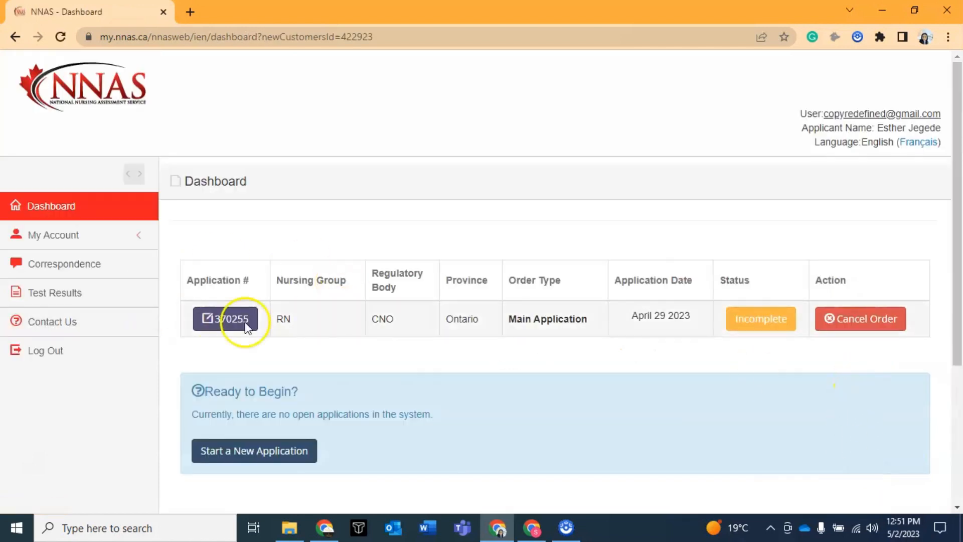
Open the incomplete main application and bring up the Adeleke University entry in Part A: Education.
left_click(121, 241)
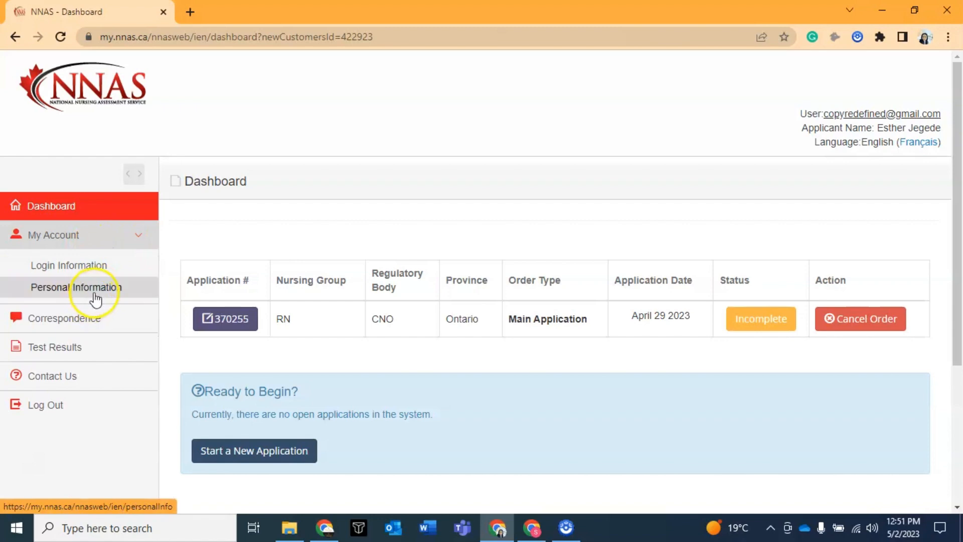
left_click(737, 321)
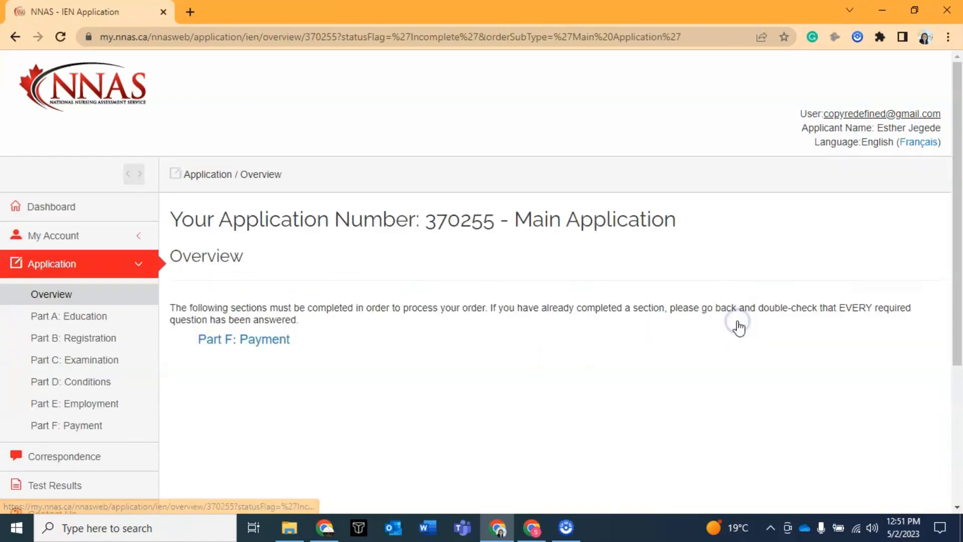
left_click(43, 317)
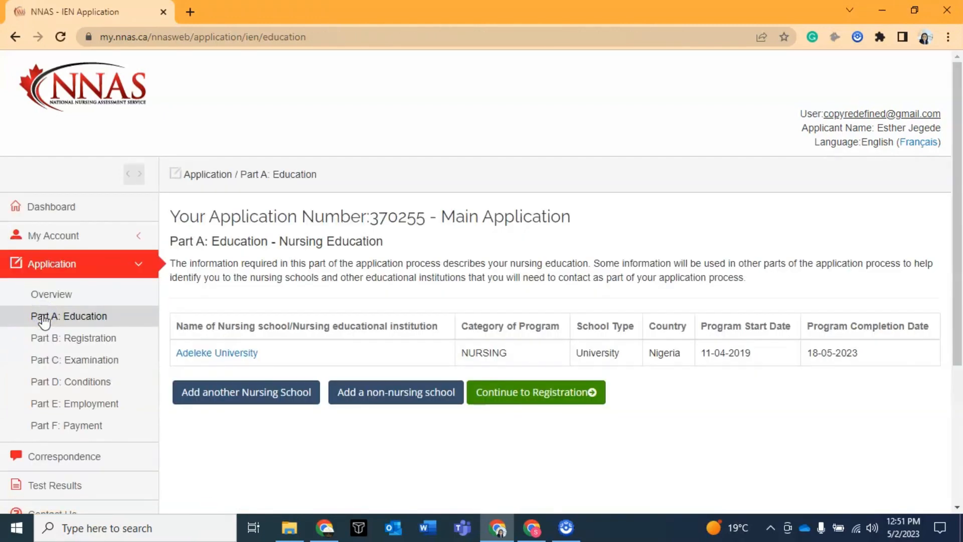
left_click(210, 353)
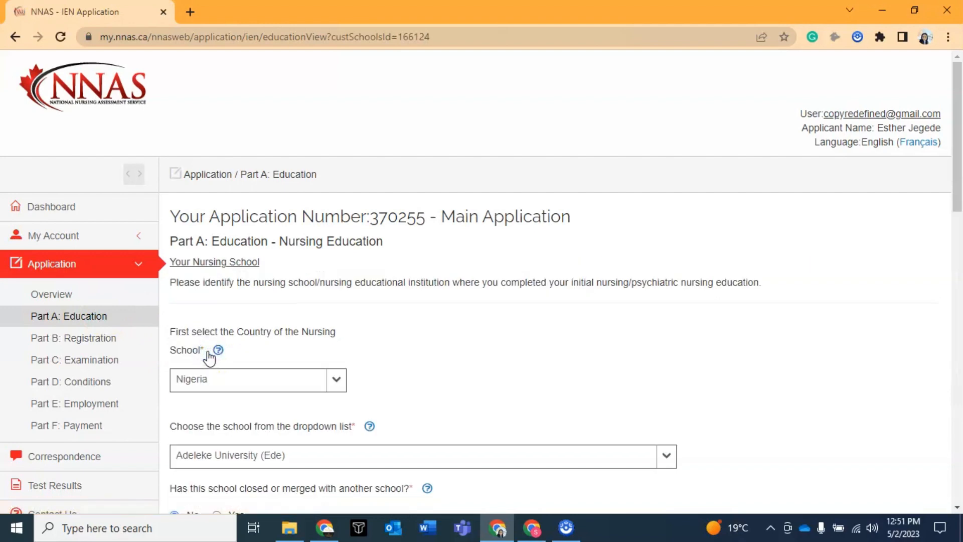
Choose Adeleke University (Ede) as the nursing school and read the help note on whether the school closed or merged.
left_click_drag(956, 150, 958, 206)
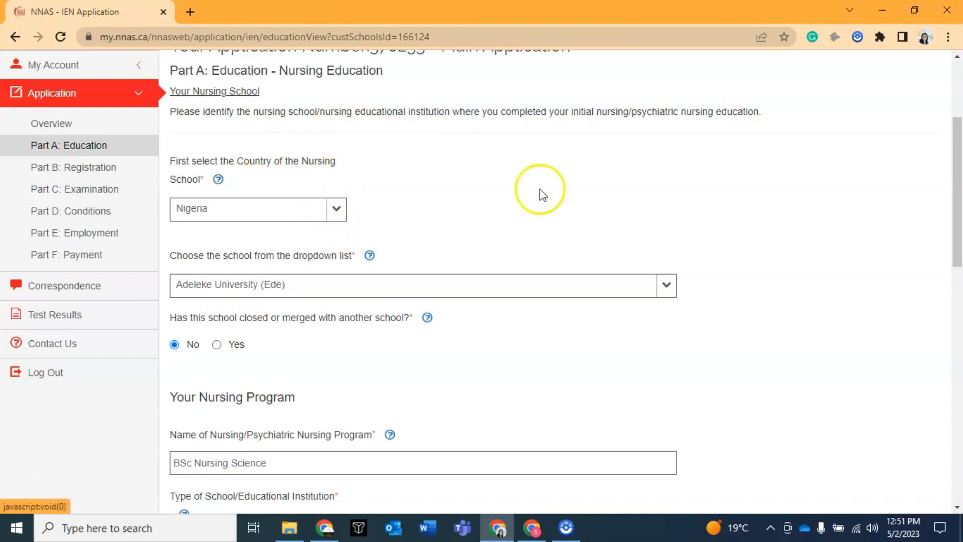
left_click_drag(957, 199, 959, 233)
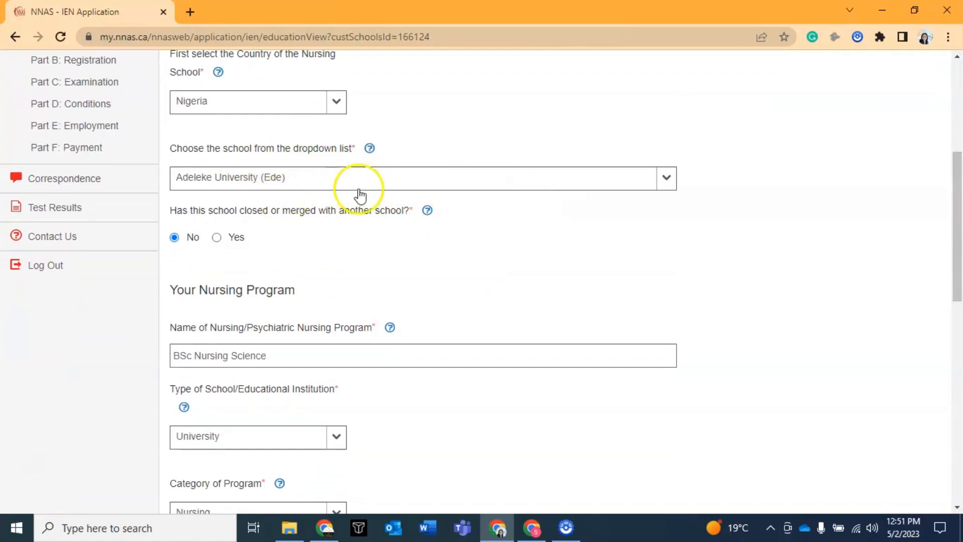
left_click(450, 187)
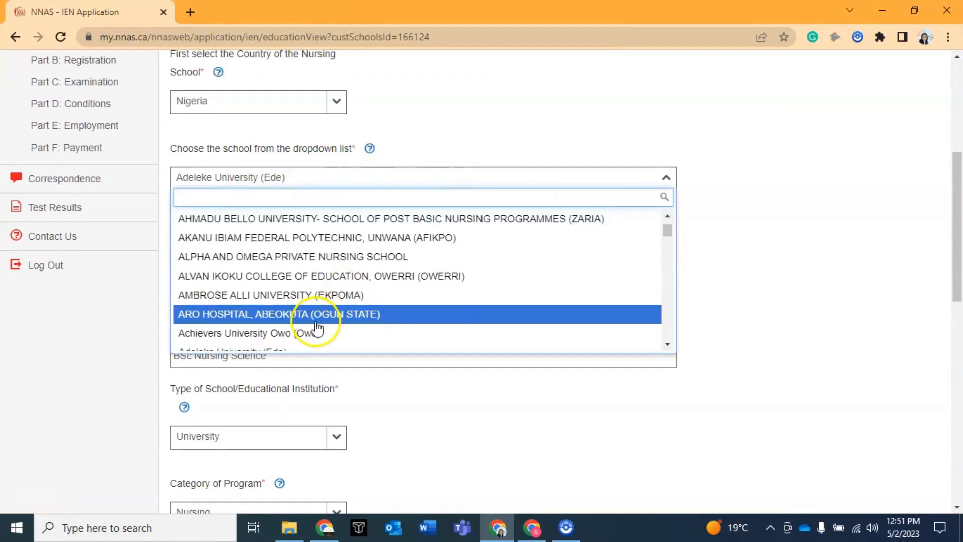
left_click(288, 347)
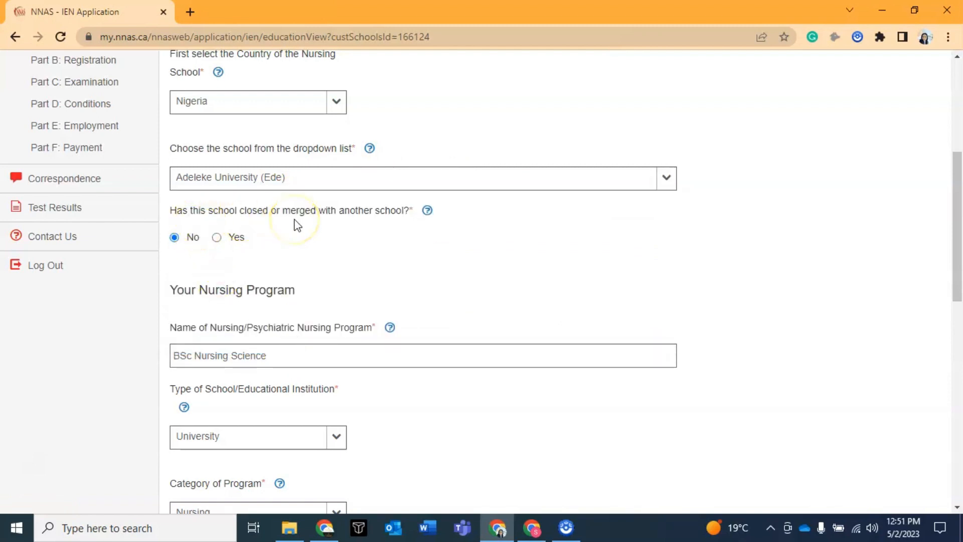
mouse_move(431, 215)
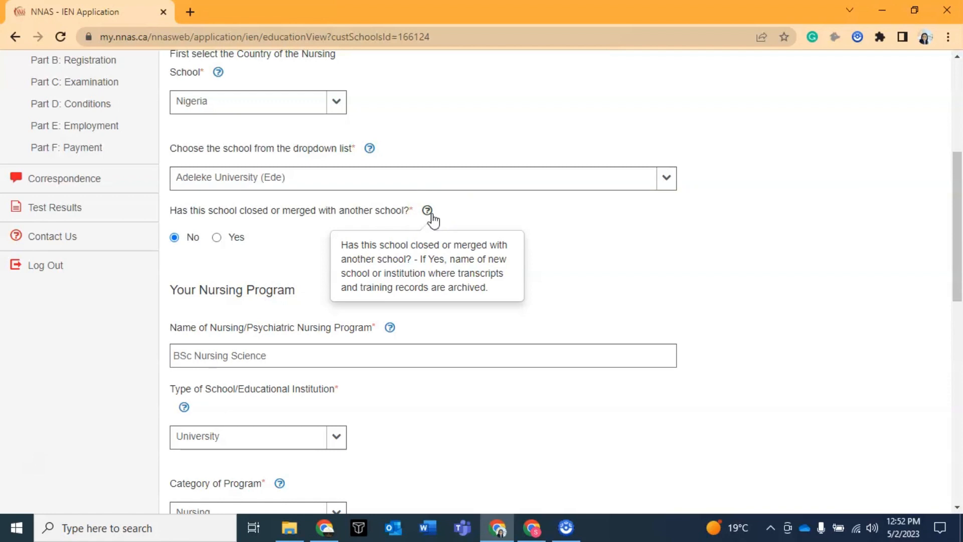
left_click(286, 239)
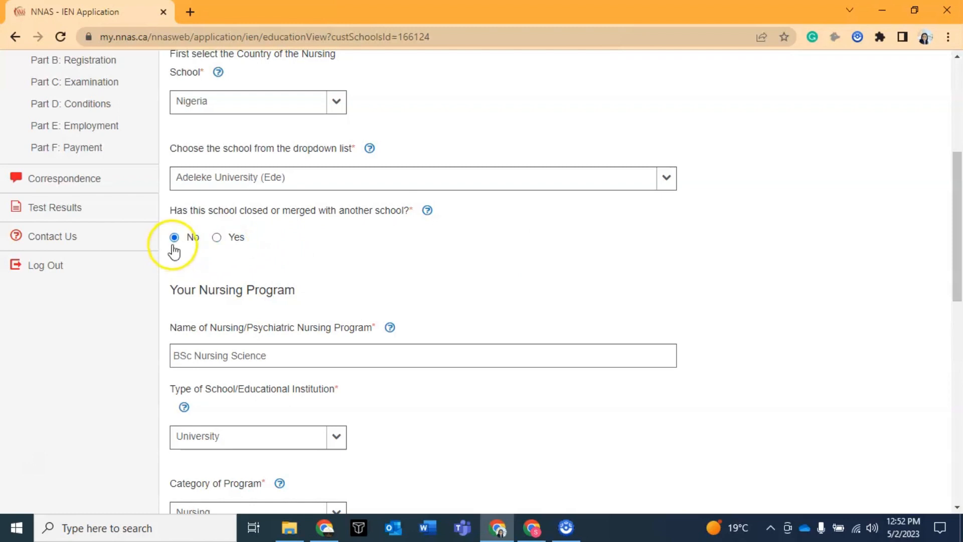
Set the nursing program's type of school/educational institution to University.
left_click_drag(959, 218, 959, 260)
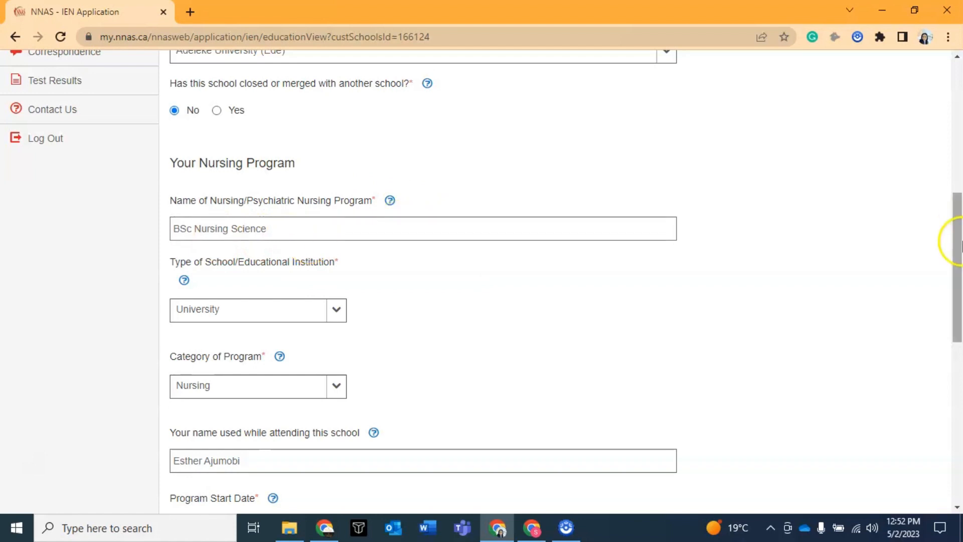
left_click_drag(961, 243, 961, 275)
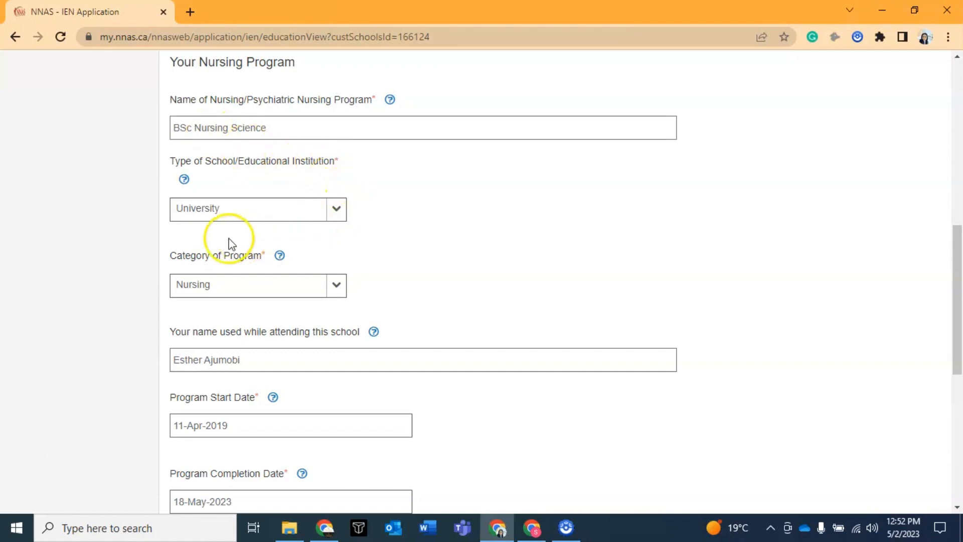
left_click(338, 209)
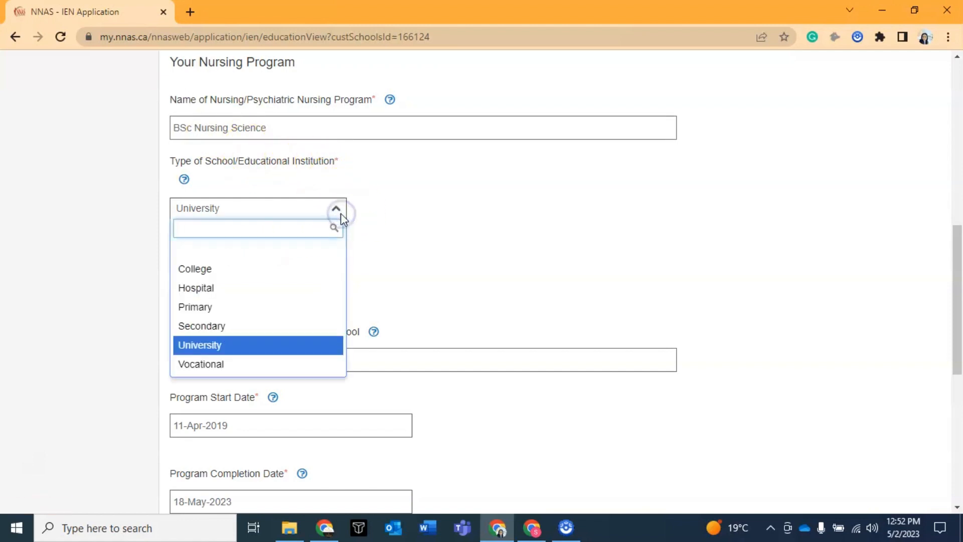
left_click(337, 210)
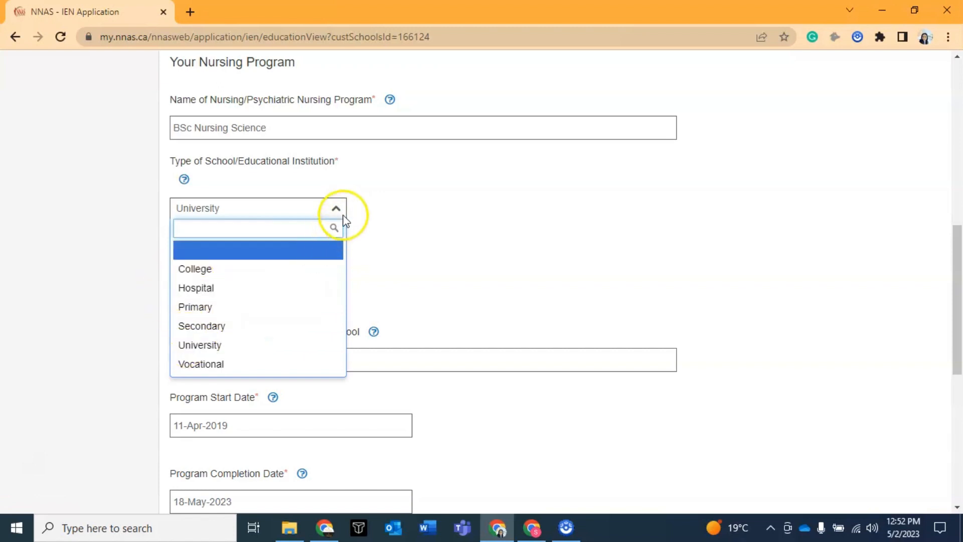
left_click(232, 346)
Set the nursing program's category to Nursing.
left_click_drag(957, 260, 959, 305)
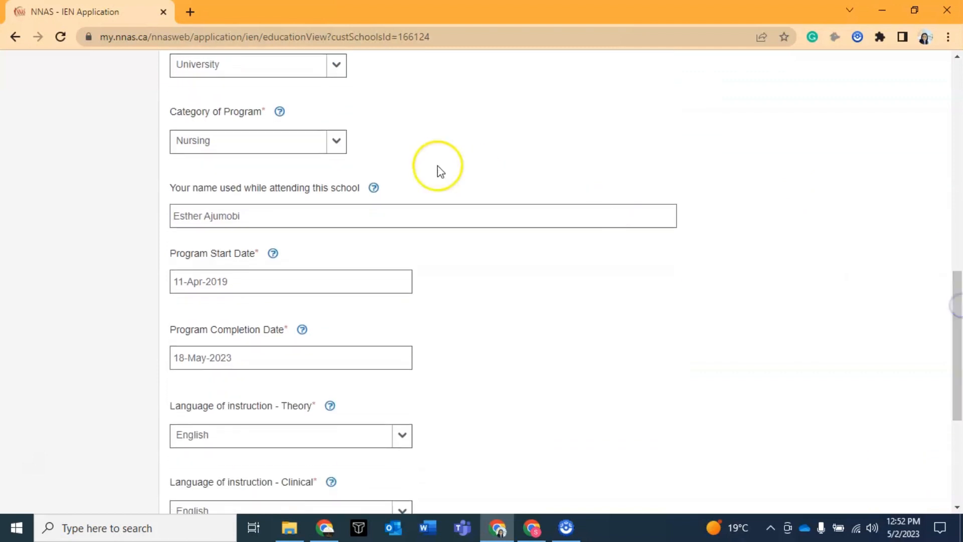
left_click(338, 146)
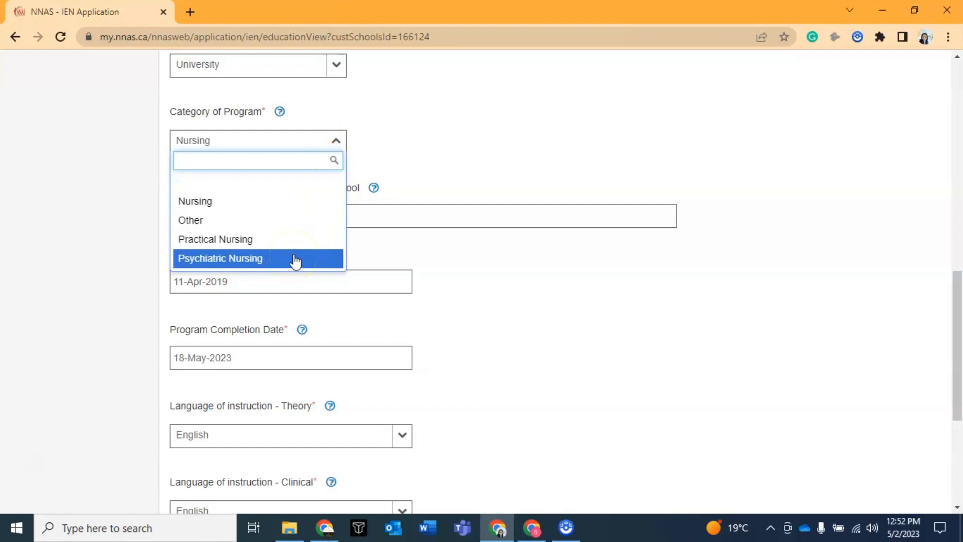
left_click(284, 205)
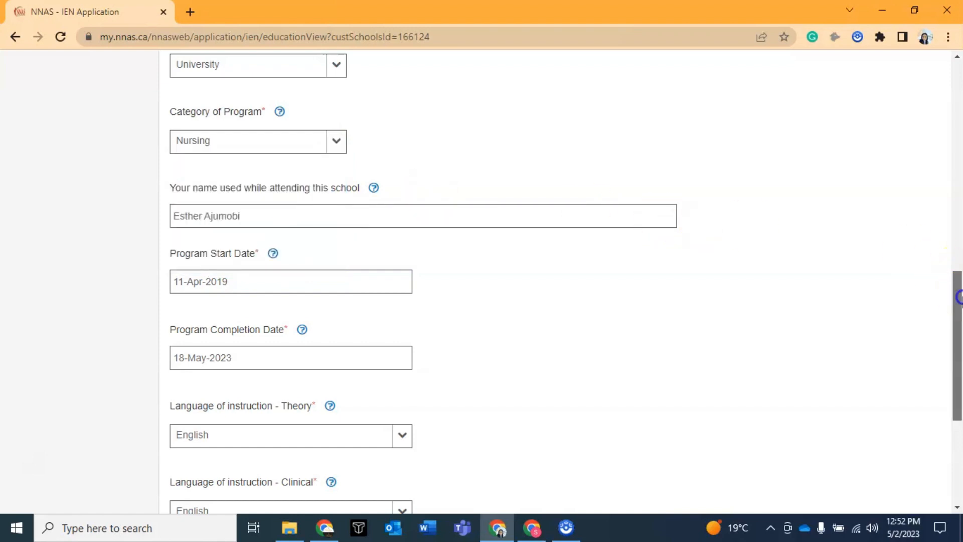
Review the name used at school, program start and completion dates, and language fields, reading their help notes.
left_click_drag(957, 280, 959, 312)
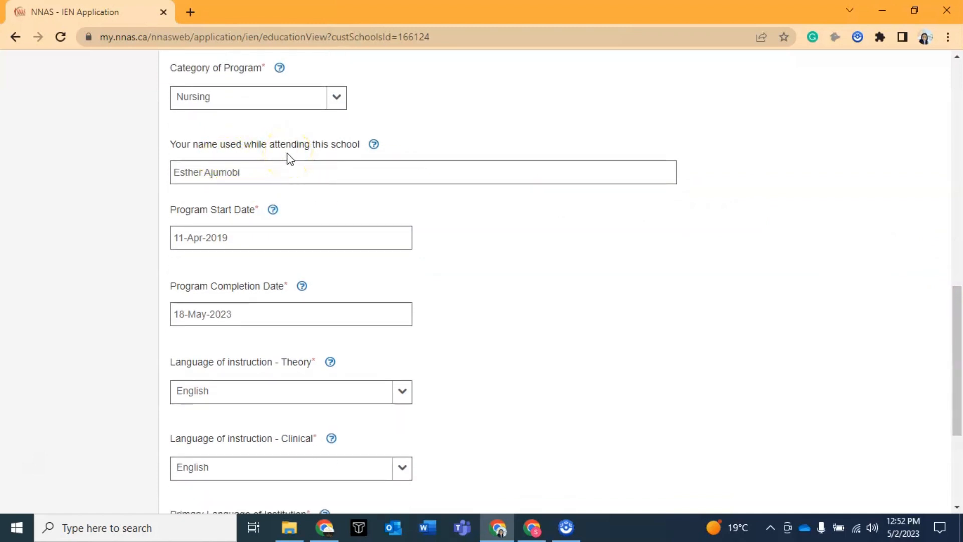
mouse_move(377, 152)
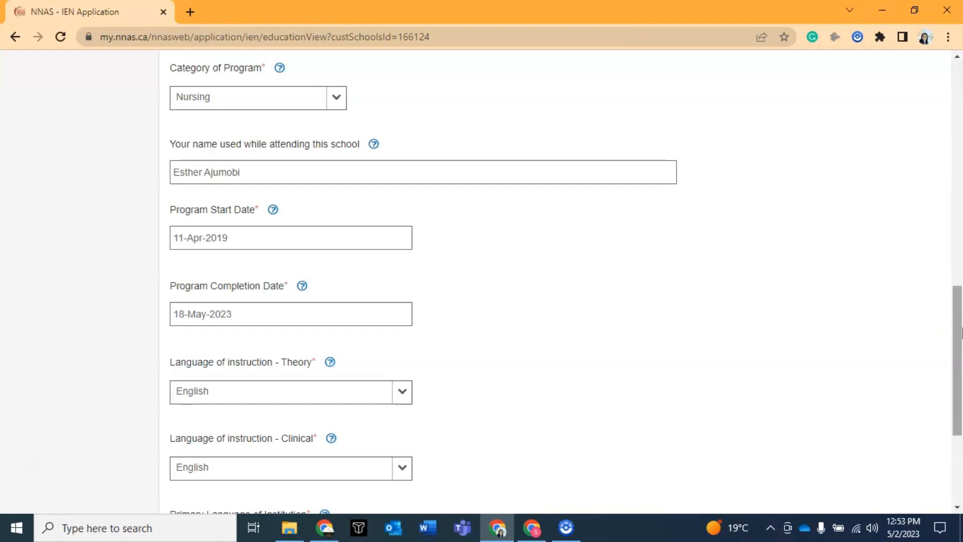
left_click_drag(961, 331, 960, 343)
mouse_move(275, 178)
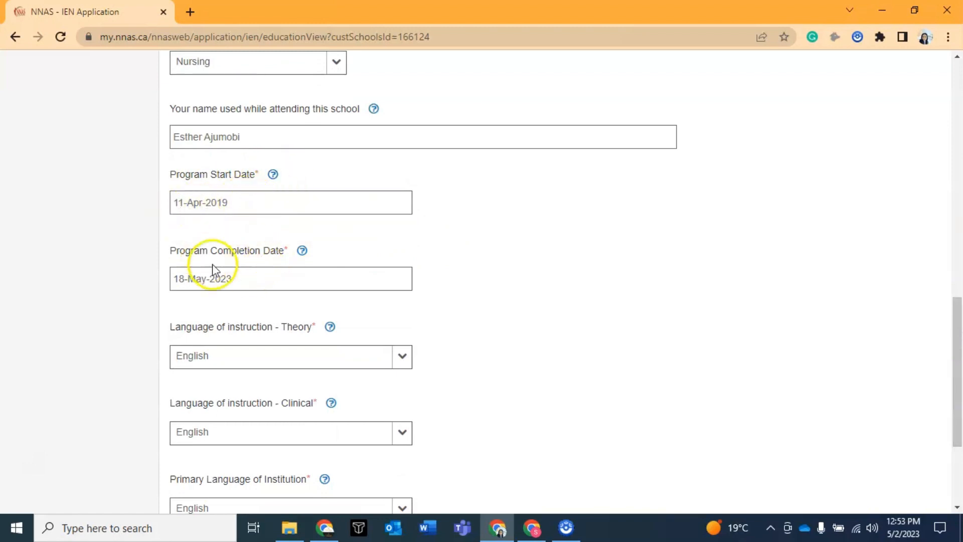
left_click_drag(958, 329, 959, 354)
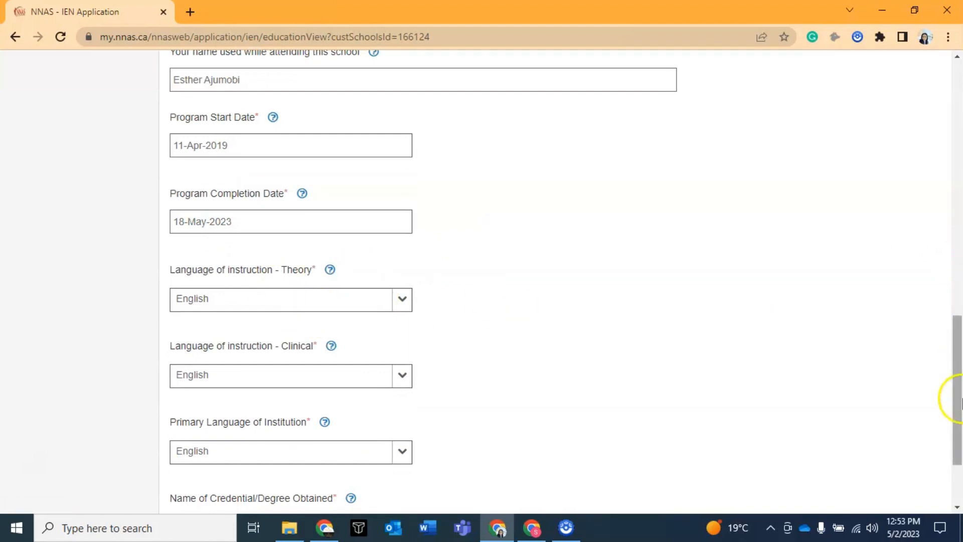
left_click_drag(956, 398, 959, 442)
mouse_move(330, 157)
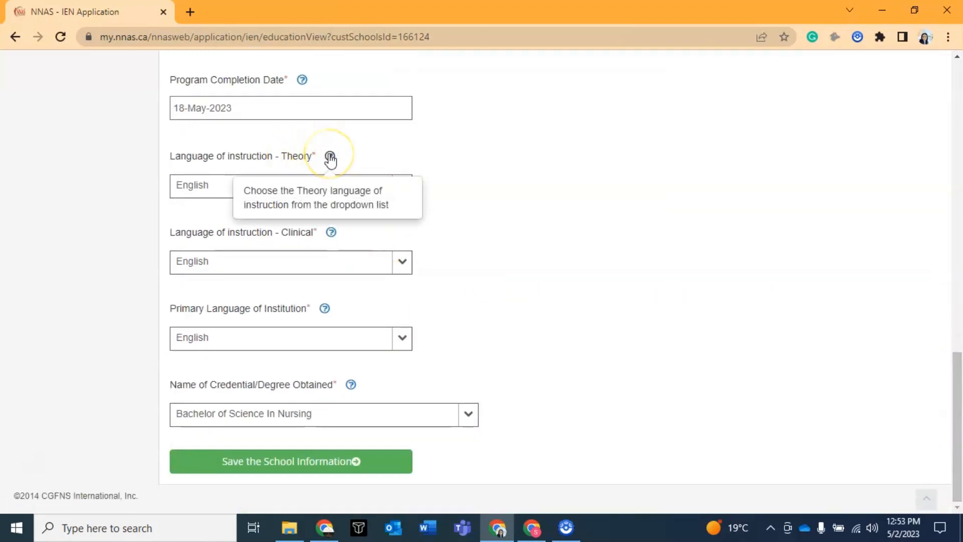
left_click(330, 157)
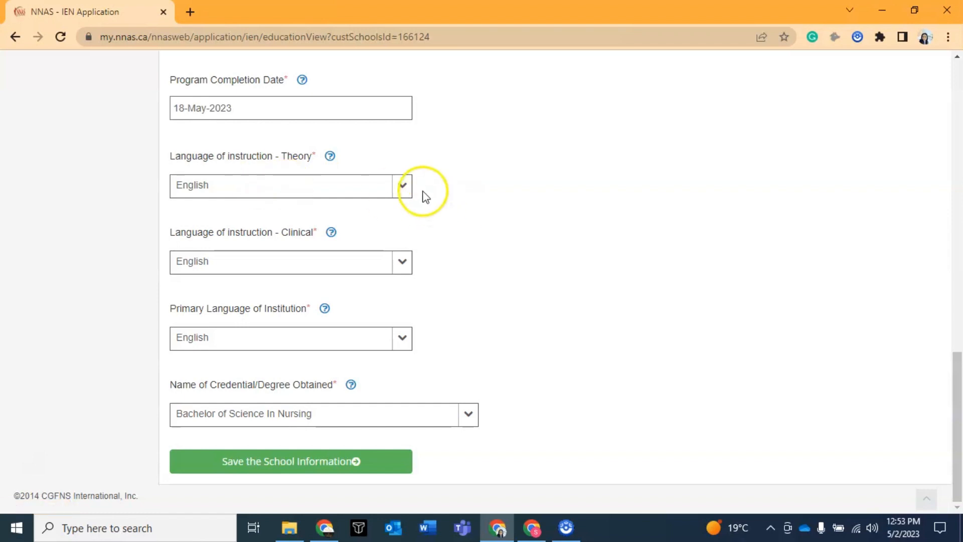
mouse_move(332, 239)
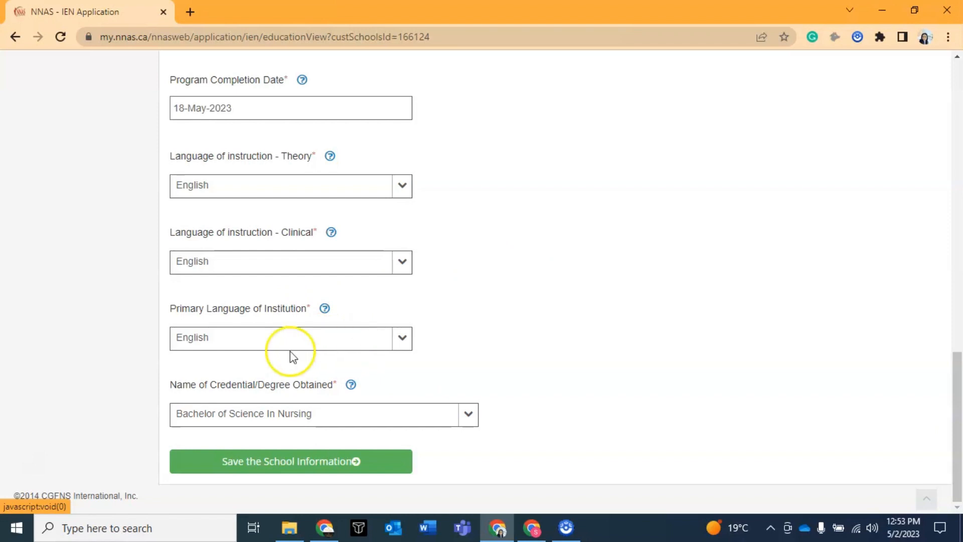
mouse_move(327, 310)
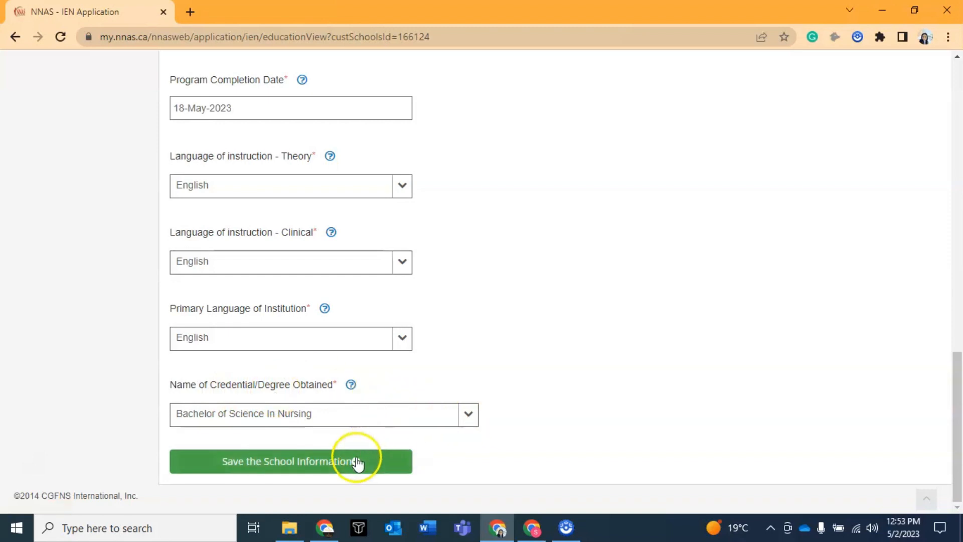
Set the credential/degree obtained to Bachelor of Science In Nursing and save the school information.
left_click(470, 419)
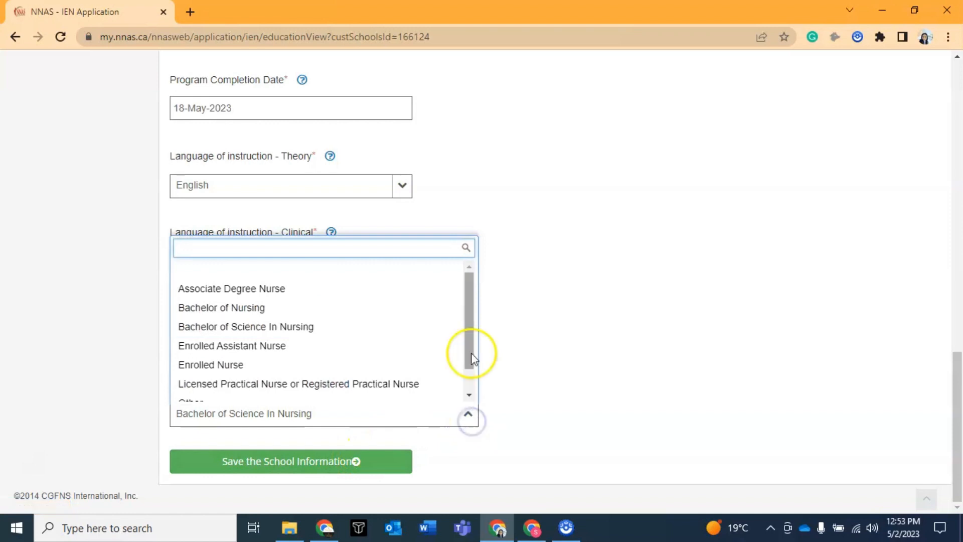
left_click_drag(471, 307, 471, 326)
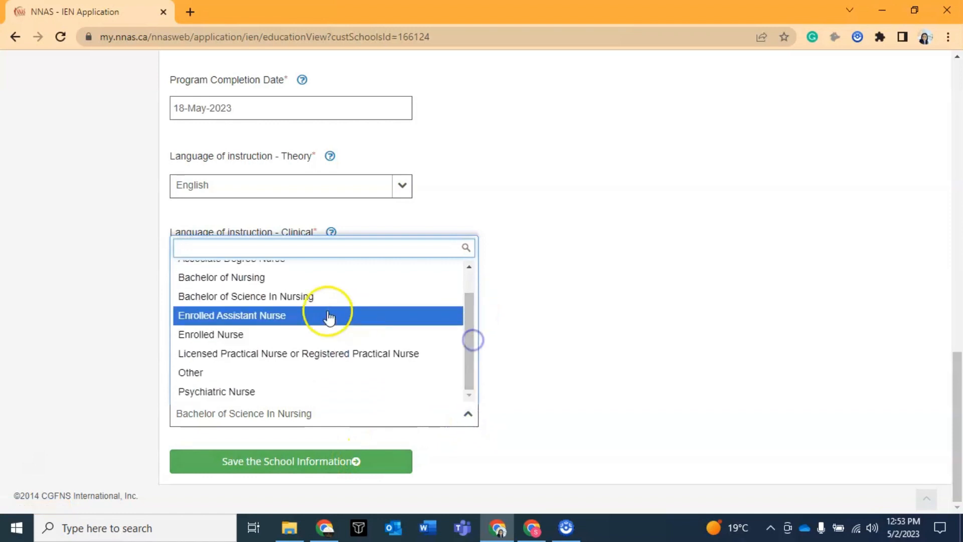
left_click(308, 297)
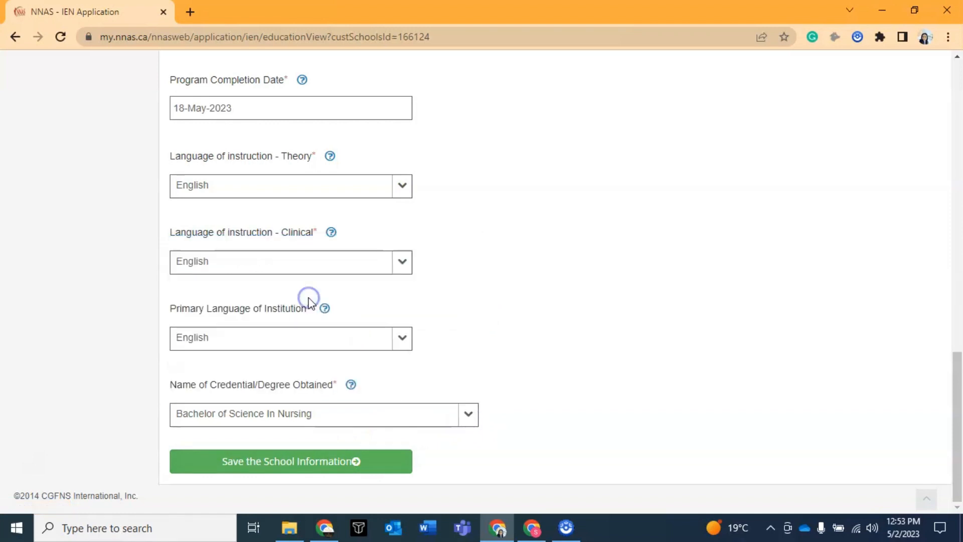
left_click(307, 469)
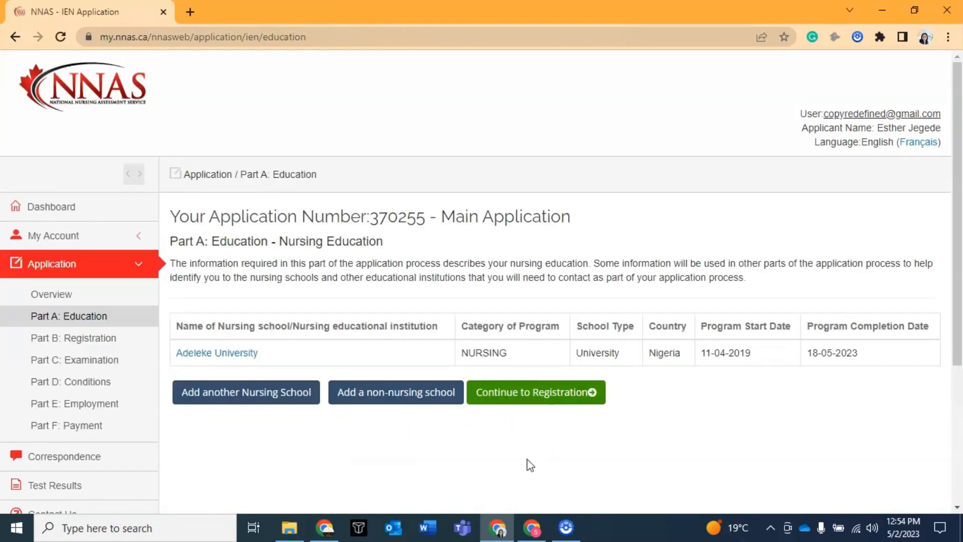
Go to Part B: Registration and open the current Nursing And Midwifery Council Of Nigeria registration entry.
left_click(523, 406)
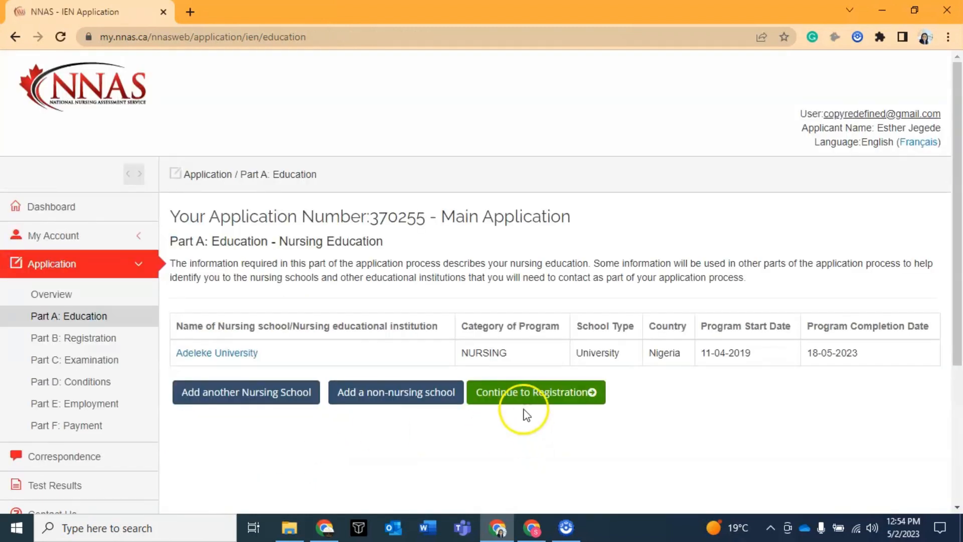
left_click(38, 338)
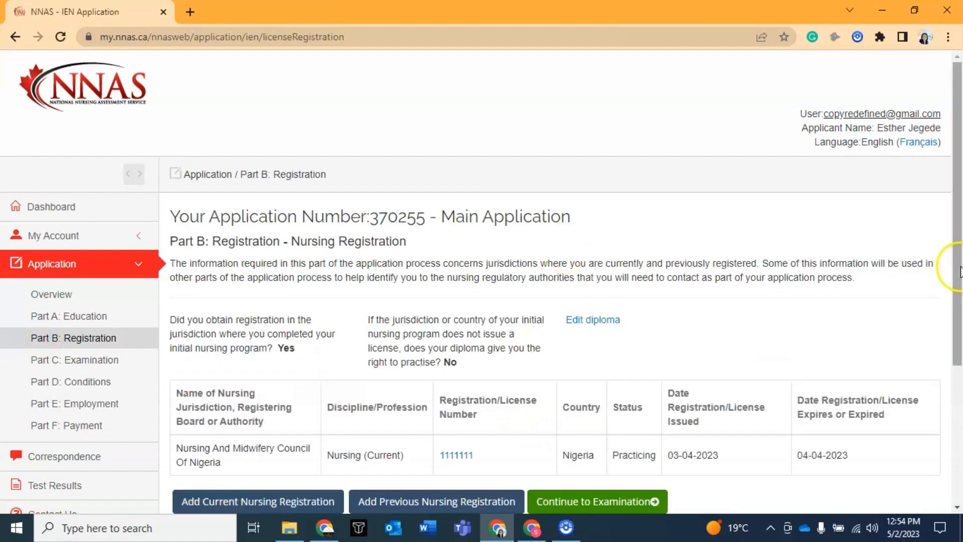
scroll(959, 210, "down", 2)
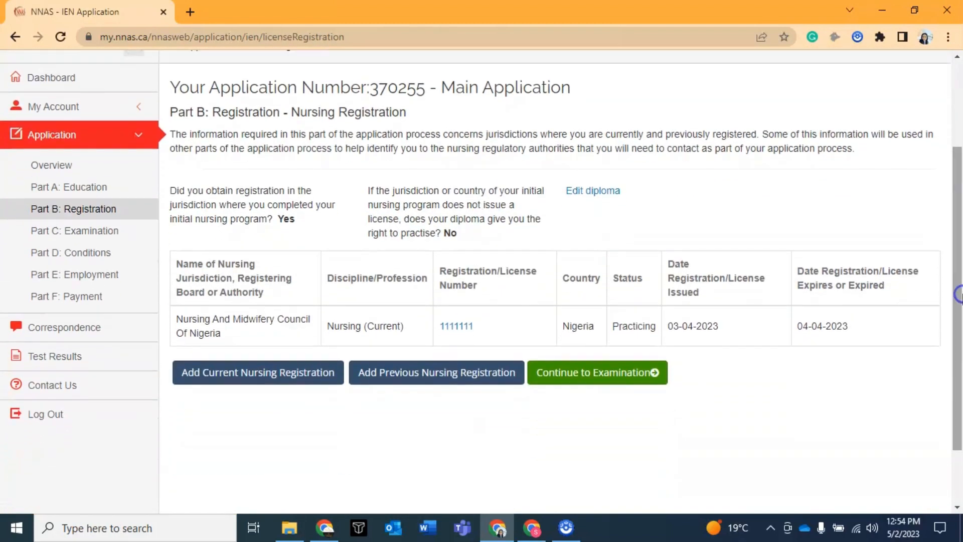
left_click(271, 372)
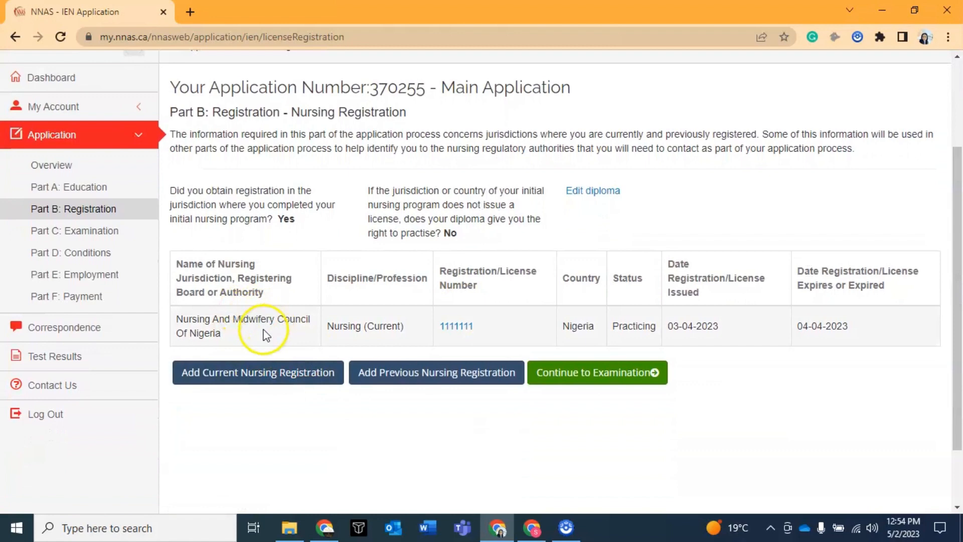
left_click(456, 327)
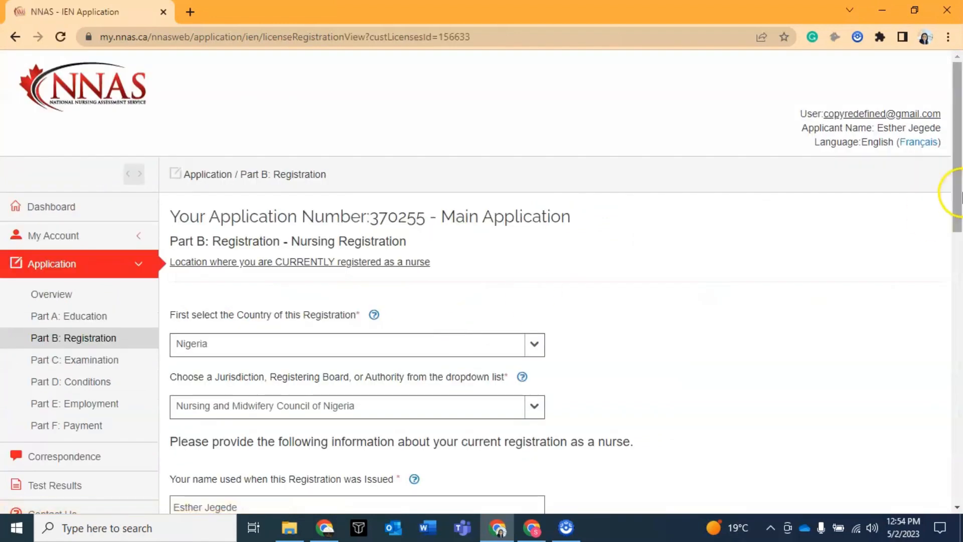
Choose Nursing and Midwifery Council of Nigeria as the jurisdiction, registering board or authority.
left_click_drag(958, 164, 958, 227)
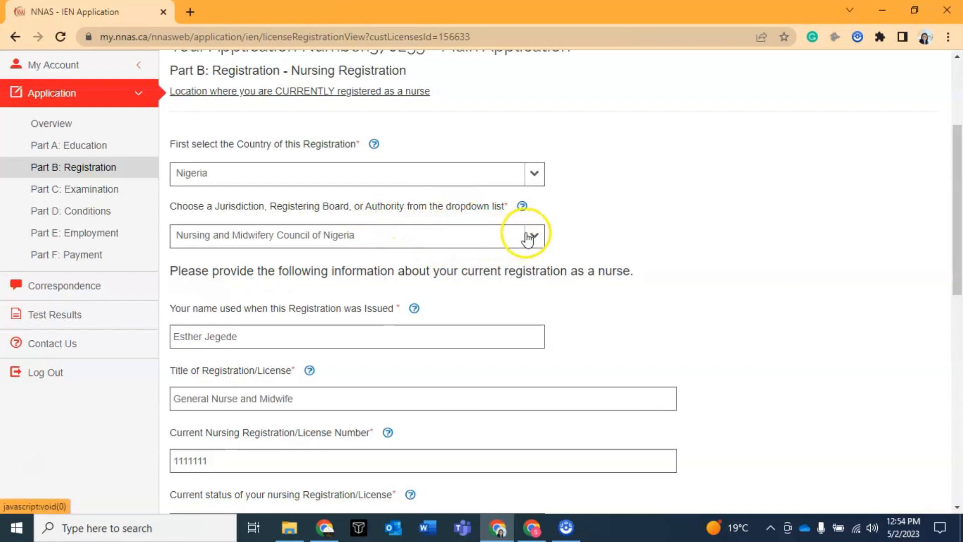
left_click(529, 237)
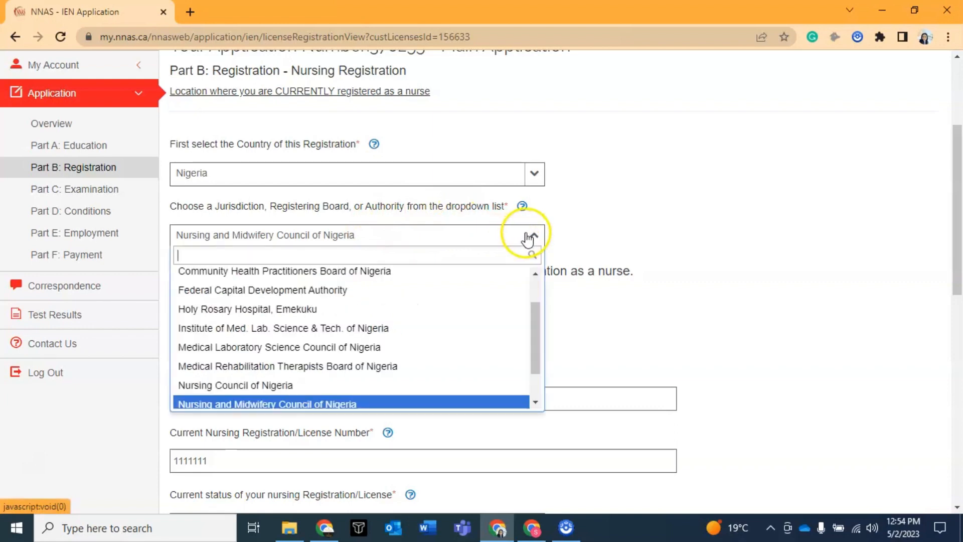
left_click(443, 405)
Review the registration name, title and license number fields, and examine the options for current registration status.
left_click_drag(959, 194, 958, 254)
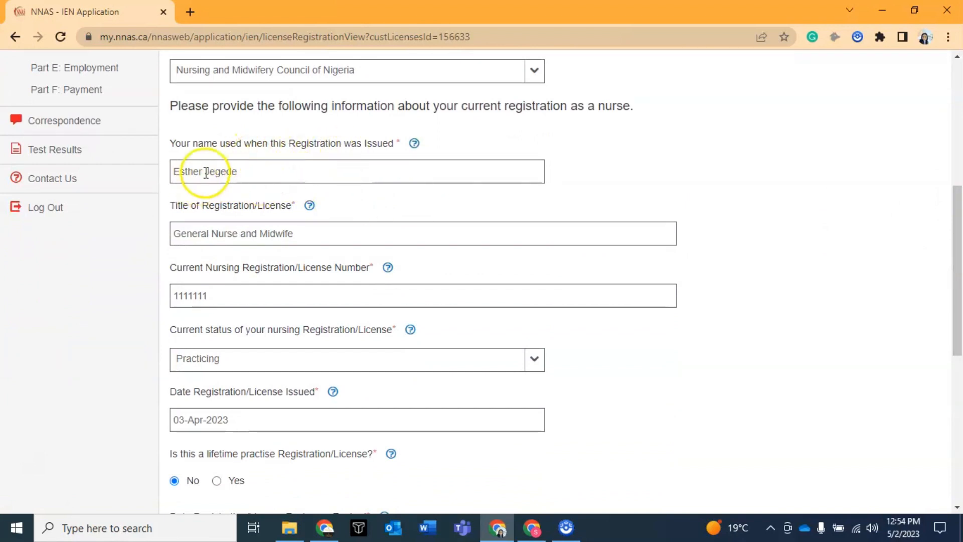
mouse_move(311, 207)
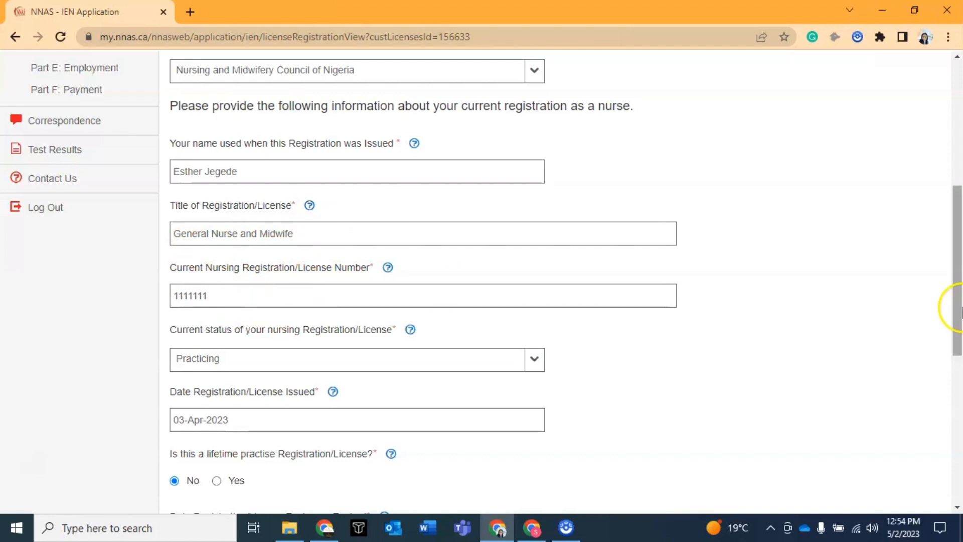
left_click_drag(958, 307, 959, 357)
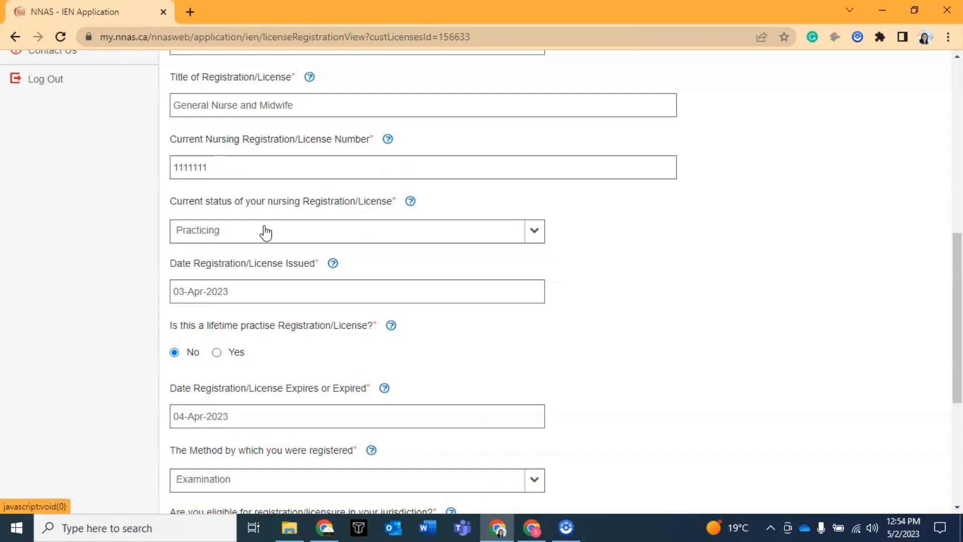
left_click(537, 229)
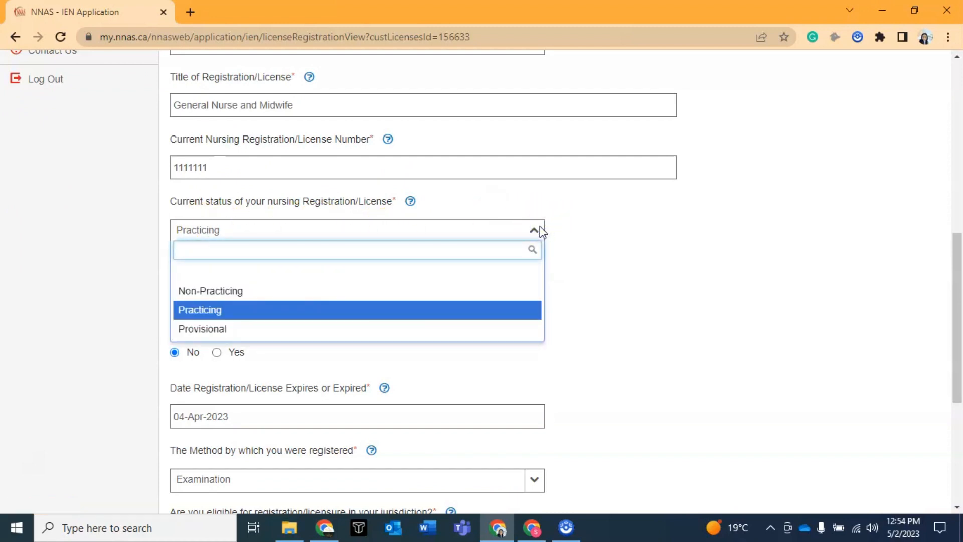
left_click(540, 226)
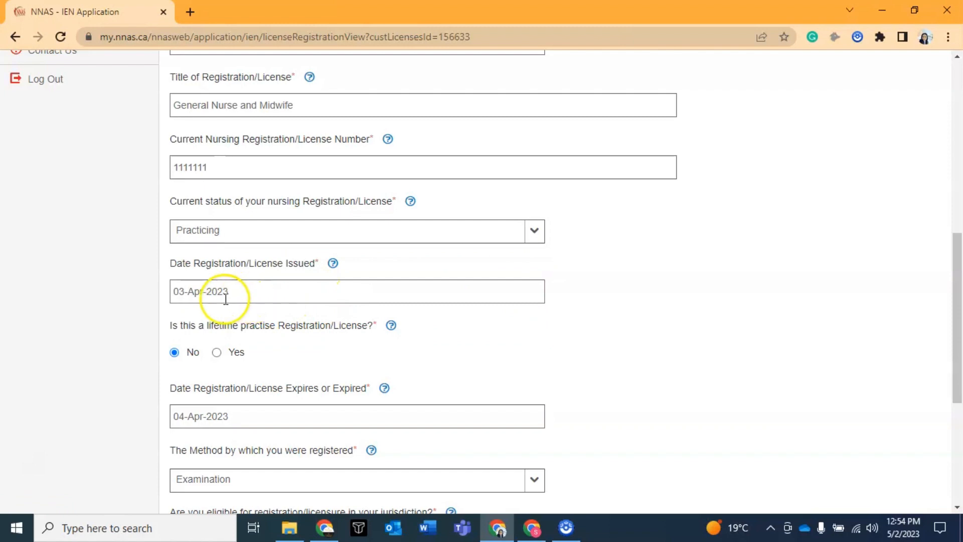
Review the license issue date and read the help note on the lifetime practise registration question.
left_click_drag(957, 301, 959, 368)
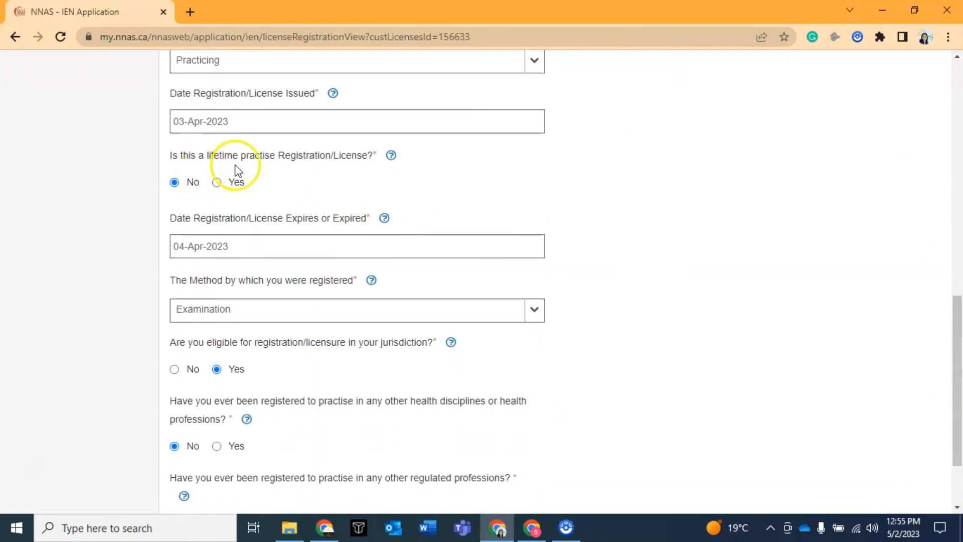
mouse_move(391, 158)
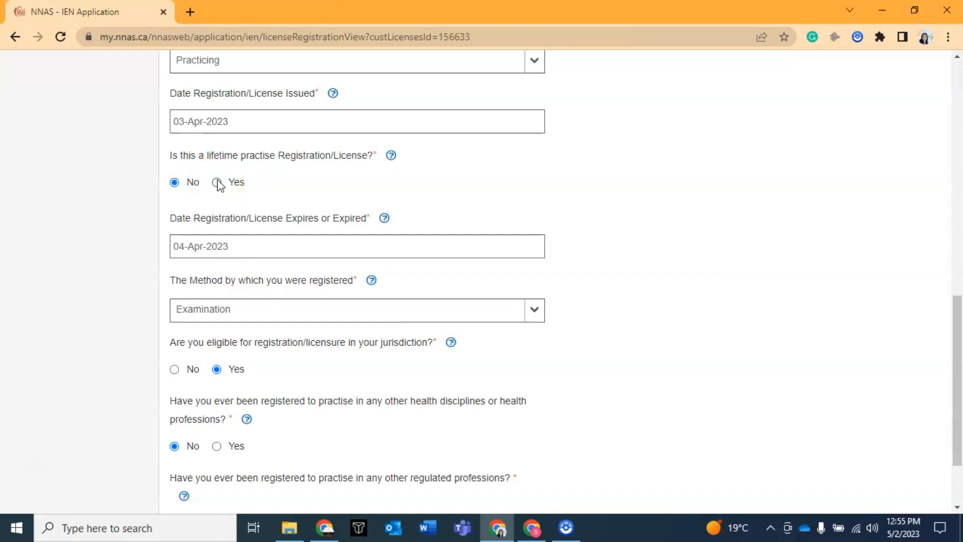
left_click(283, 157)
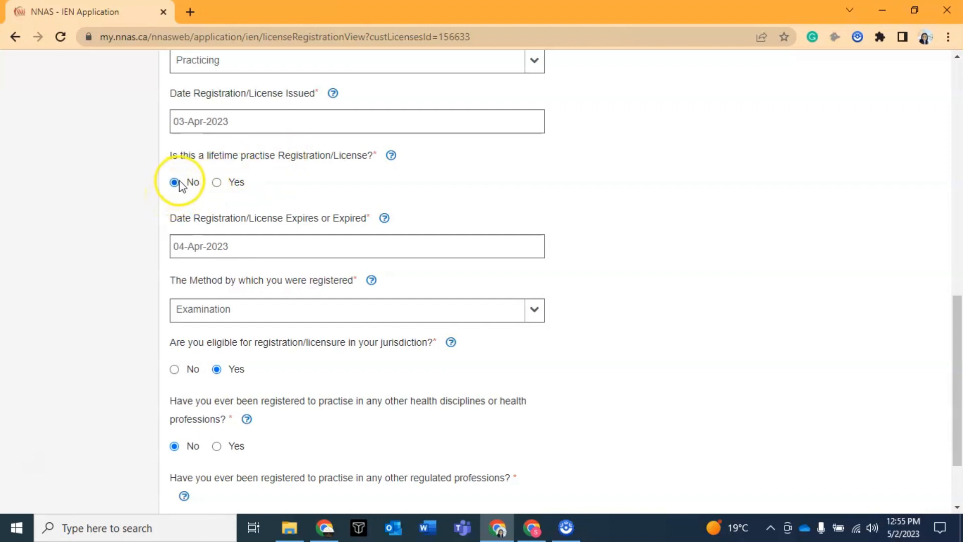
Set the method of registration to Examination and review the remaining eligibility and other-profession questions.
left_click_drag(957, 386, 956, 412)
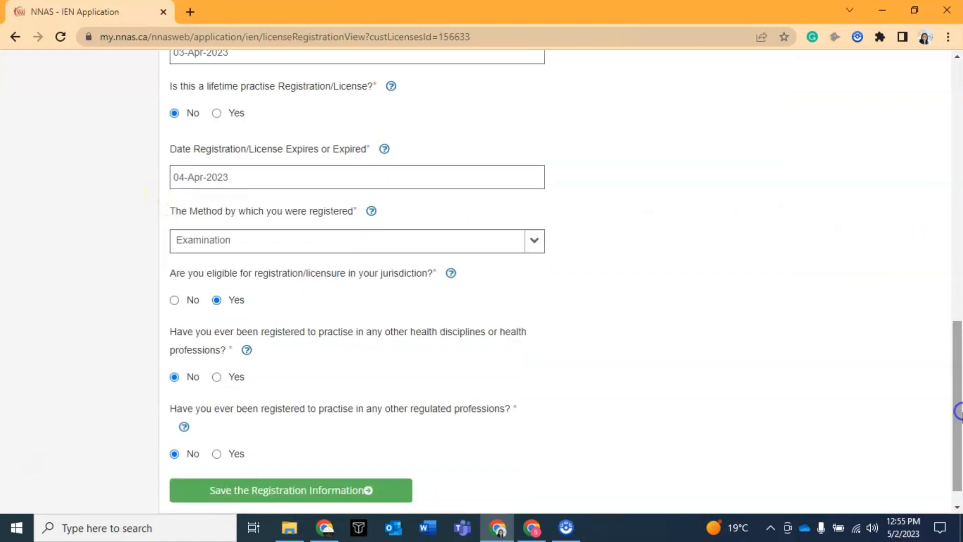
mouse_move(379, 213)
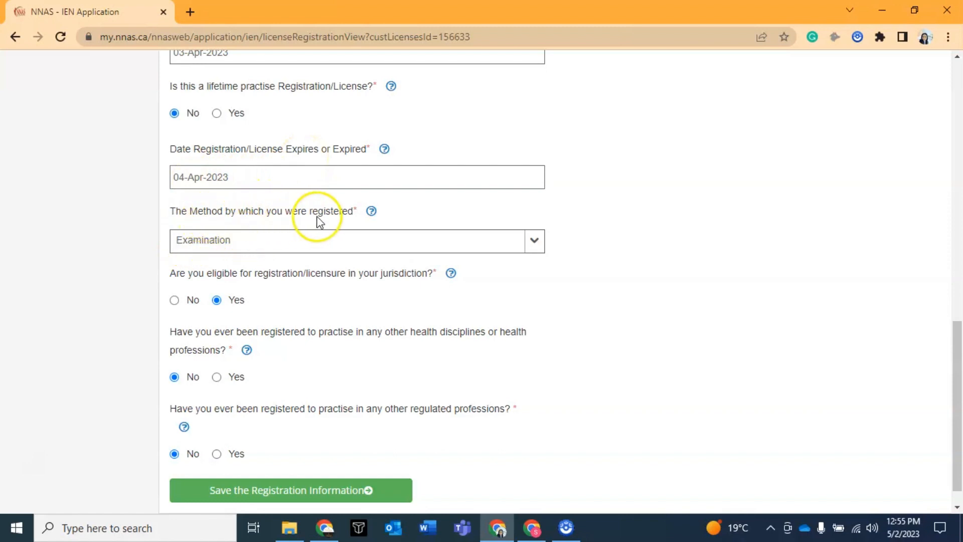
left_click(531, 250)
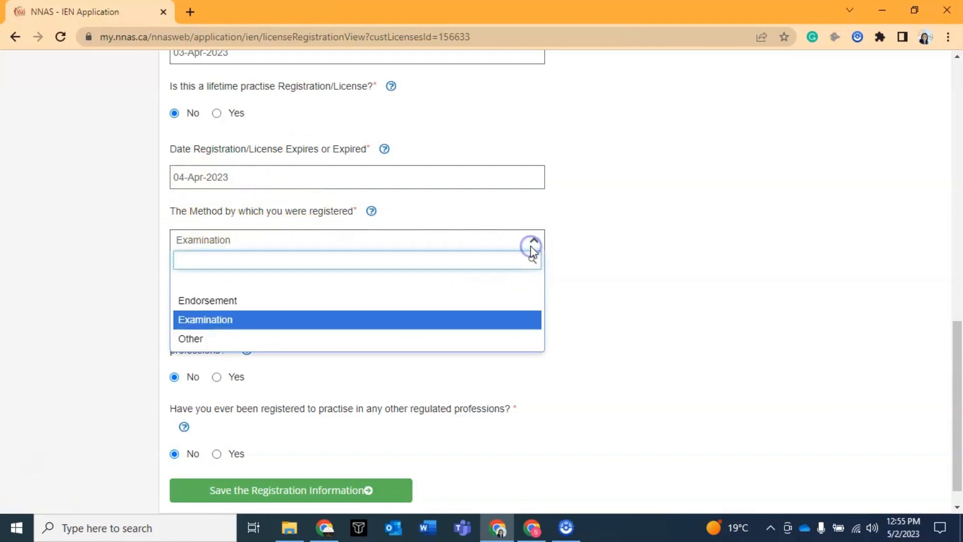
left_click(374, 320)
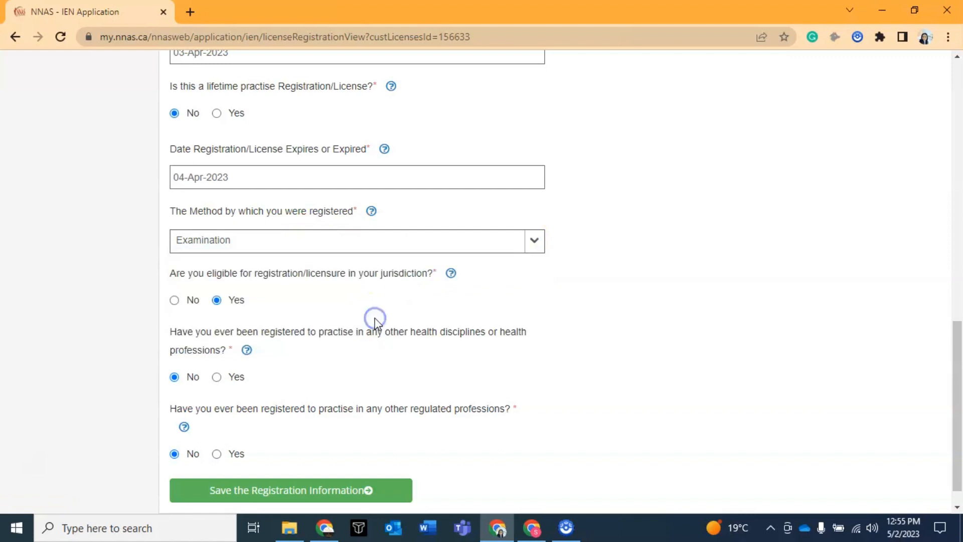
left_click_drag(958, 346, 962, 383)
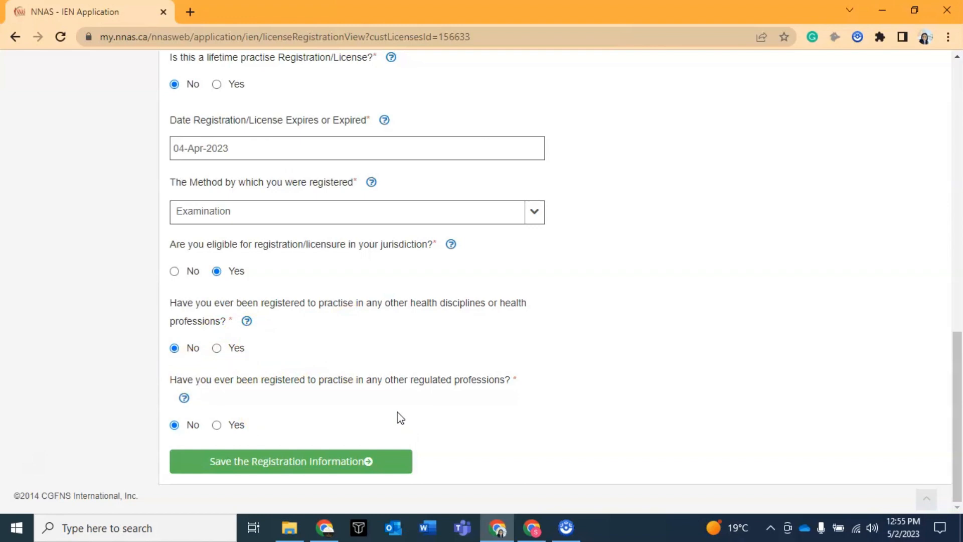
Save the registration information and open Part C: Examination to review the NCLEX-RN question.
left_click(339, 464)
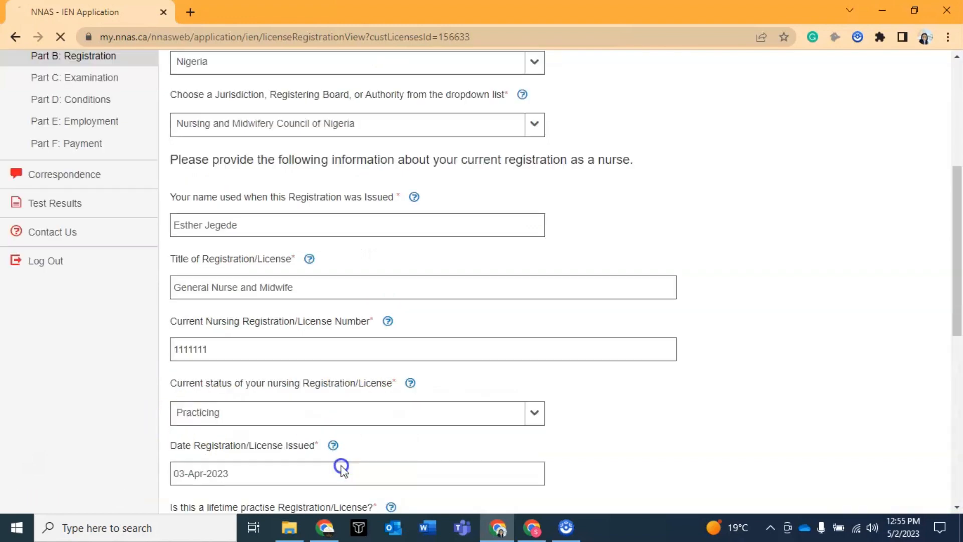
scroll(946, 323, "down", 3)
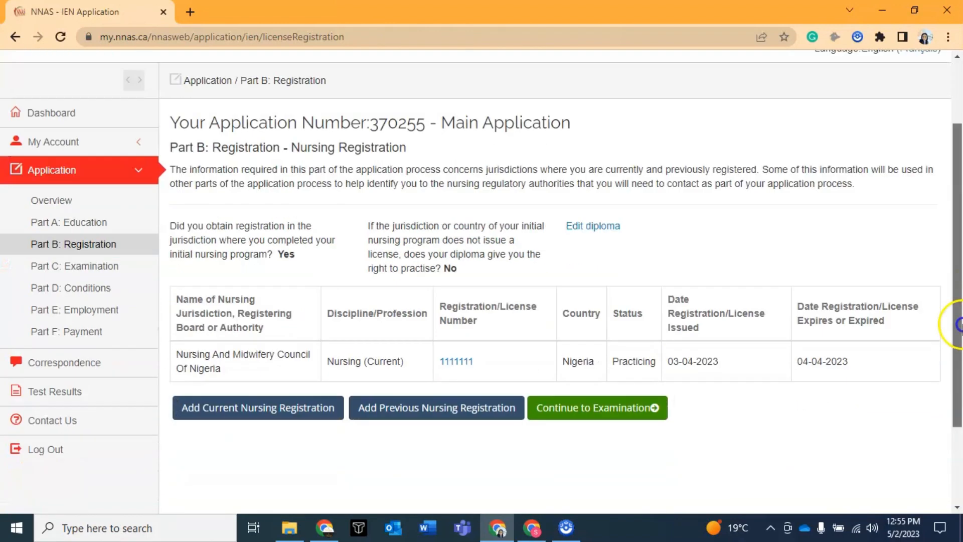
left_click(99, 242)
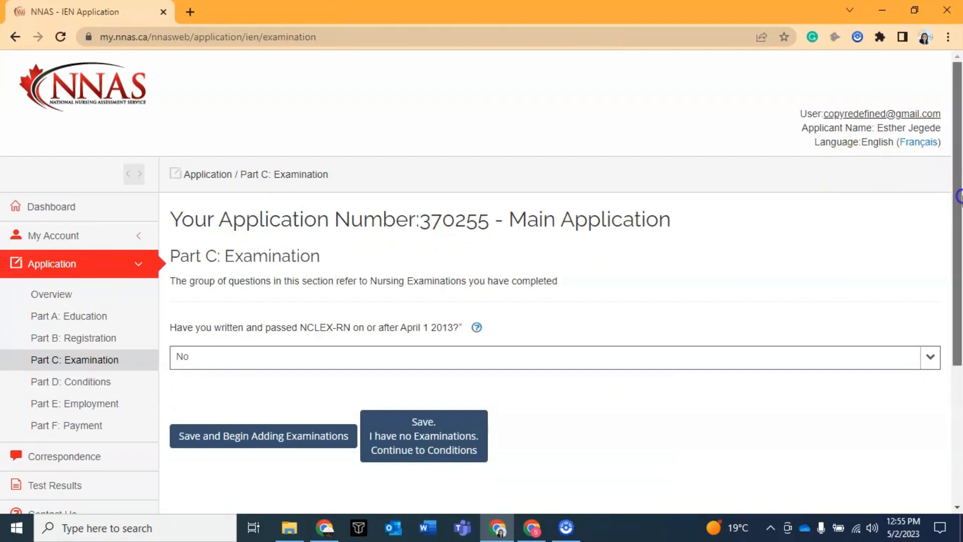
scroll(899, 173, "down", 2)
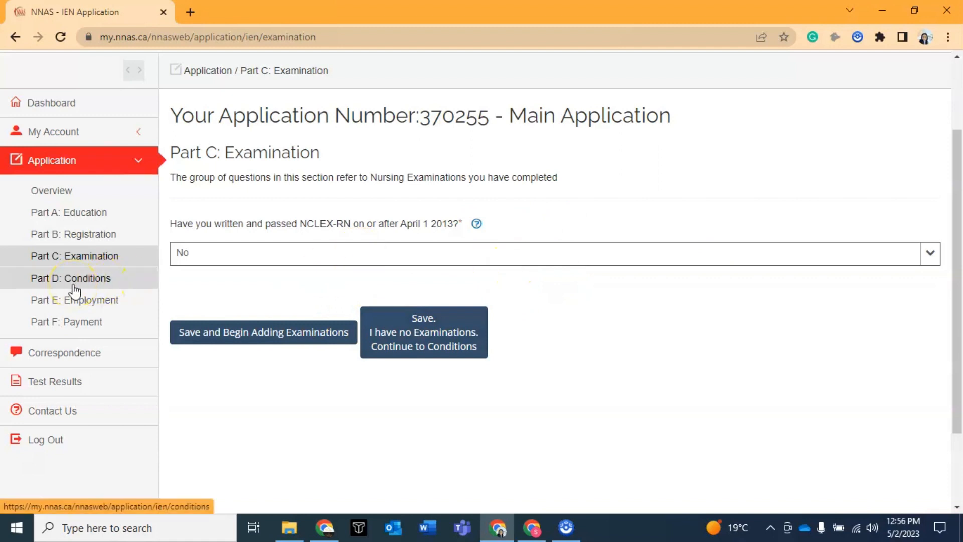
Open Part D: Conditions and review the Registration Status questions on Canadian provinces, application date and competency assessments.
left_click(111, 287)
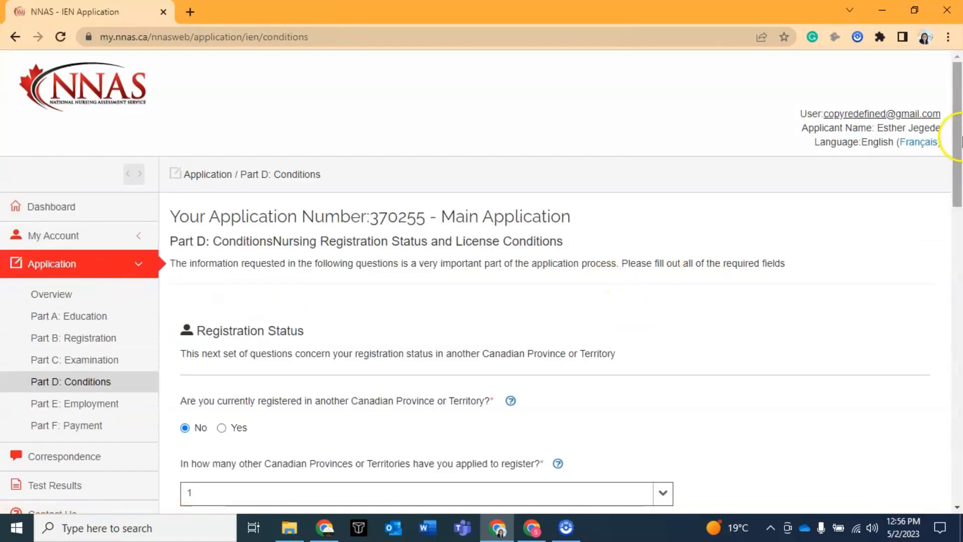
left_click_drag(959, 140, 959, 211)
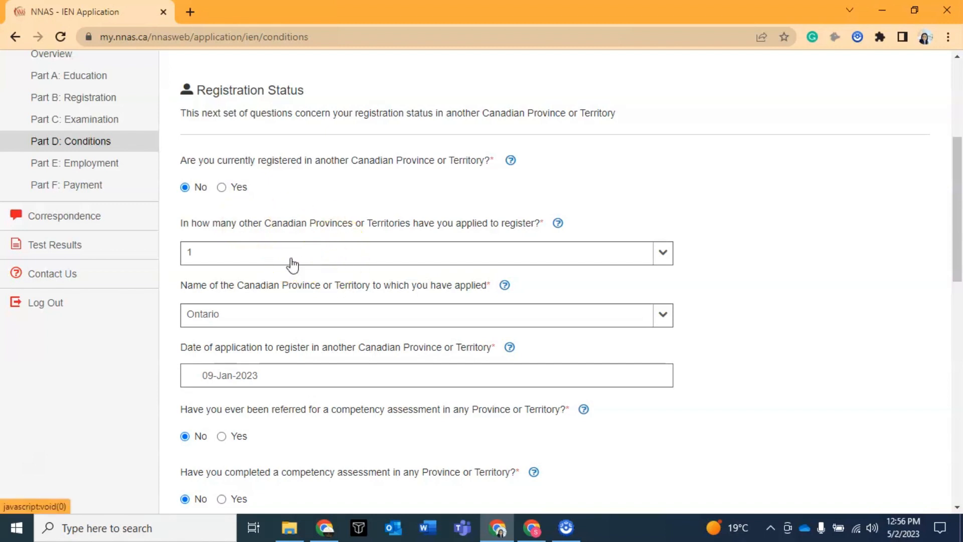
left_click_drag(959, 234, 959, 259)
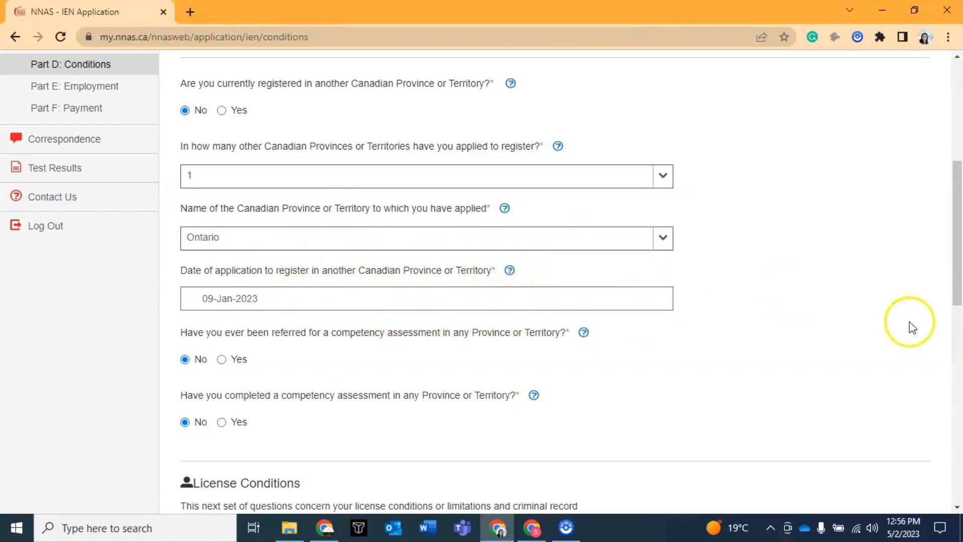
mouse_move(515, 277)
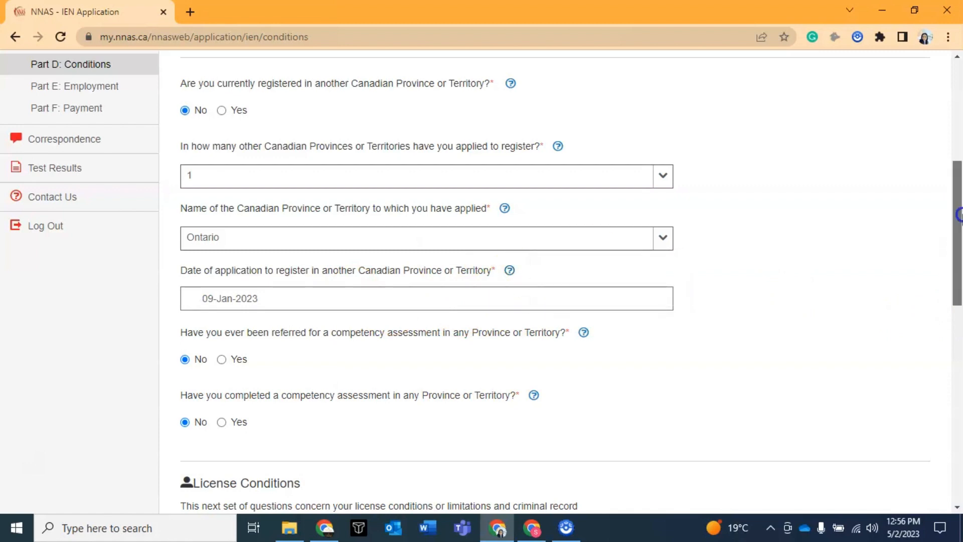
scroll(953, 251, "down", 3)
left_click_drag(962, 264, 962, 273)
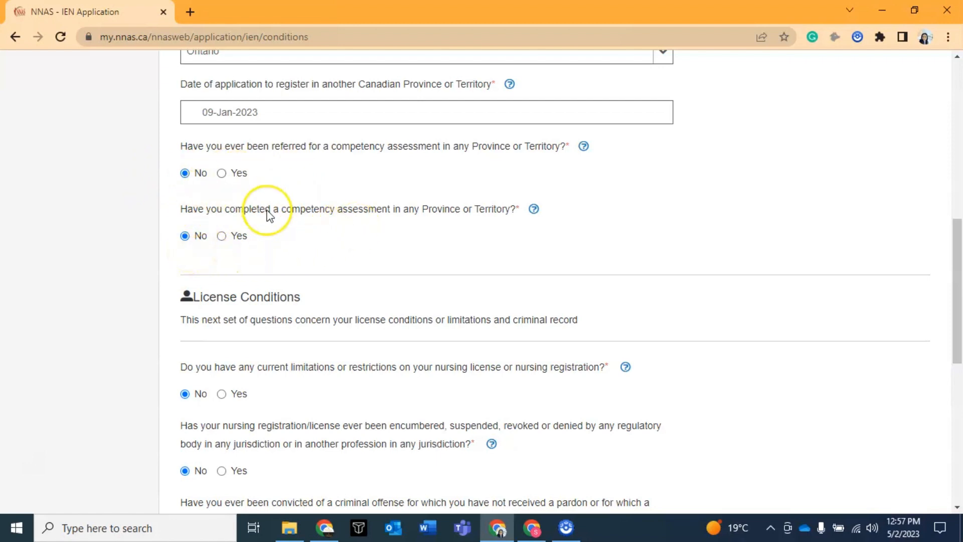
Review the License Conditions questions and save the answers to continue to Part E: Employment.
left_click_drag(957, 273, 959, 343)
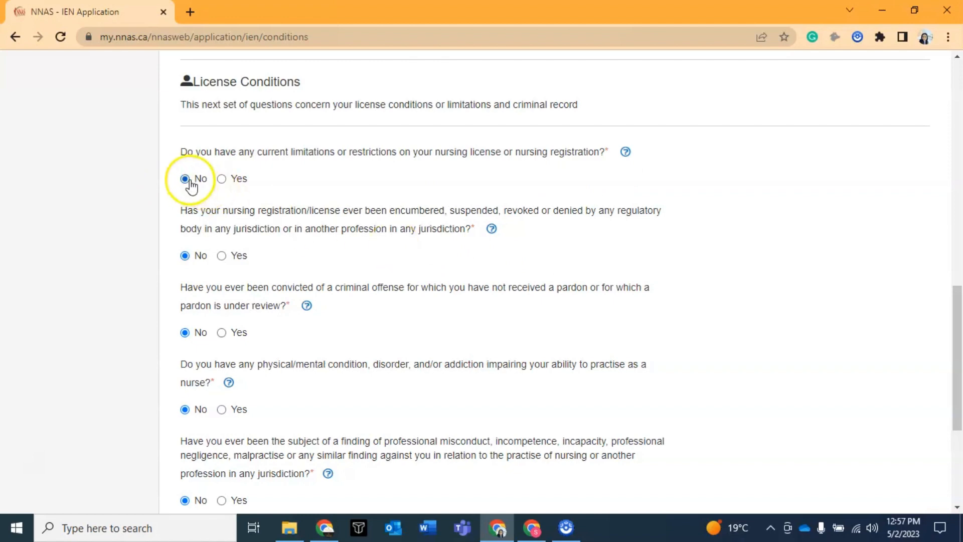
left_click_drag(961, 389, 959, 459)
left_click(315, 461)
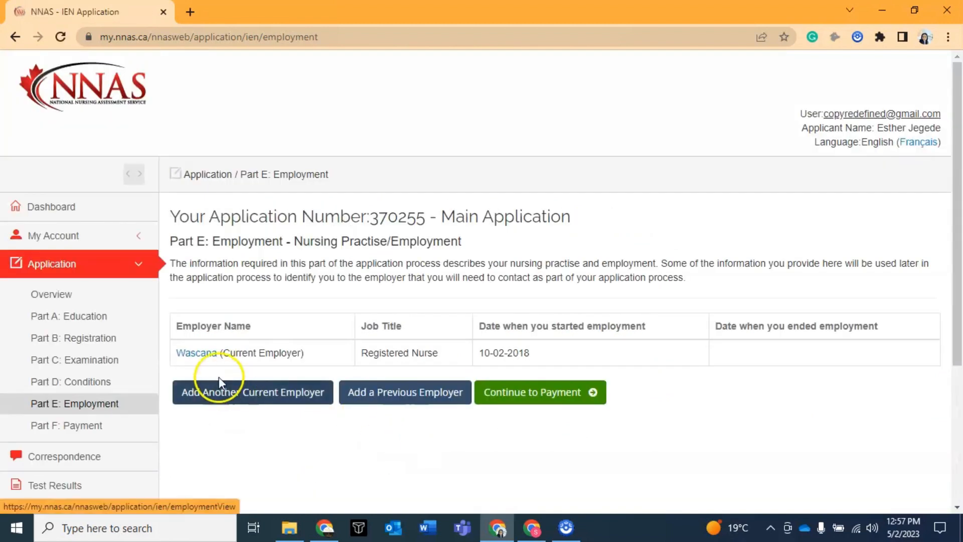
Open the current employer record for Wascana and review the facility name and employer address fields.
left_click(209, 357)
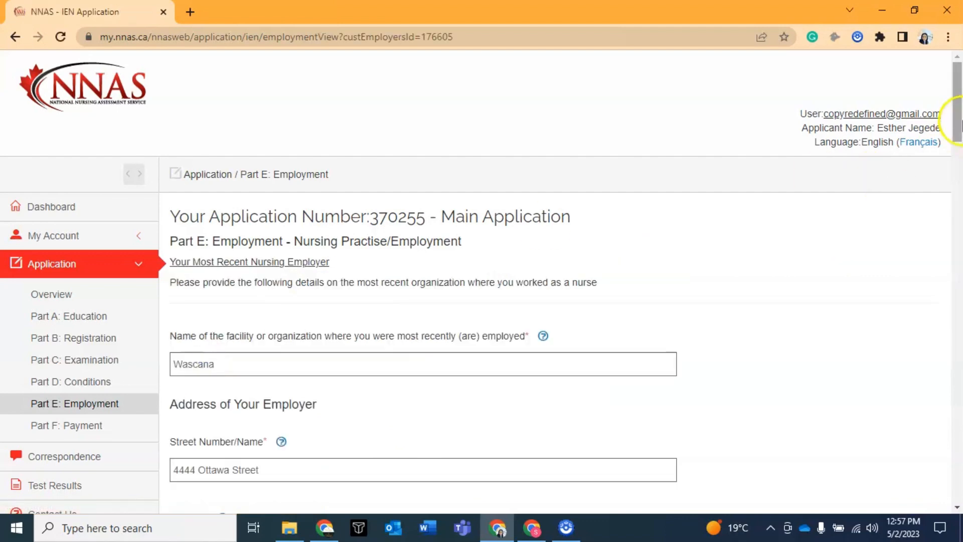
left_click_drag(960, 120, 960, 147)
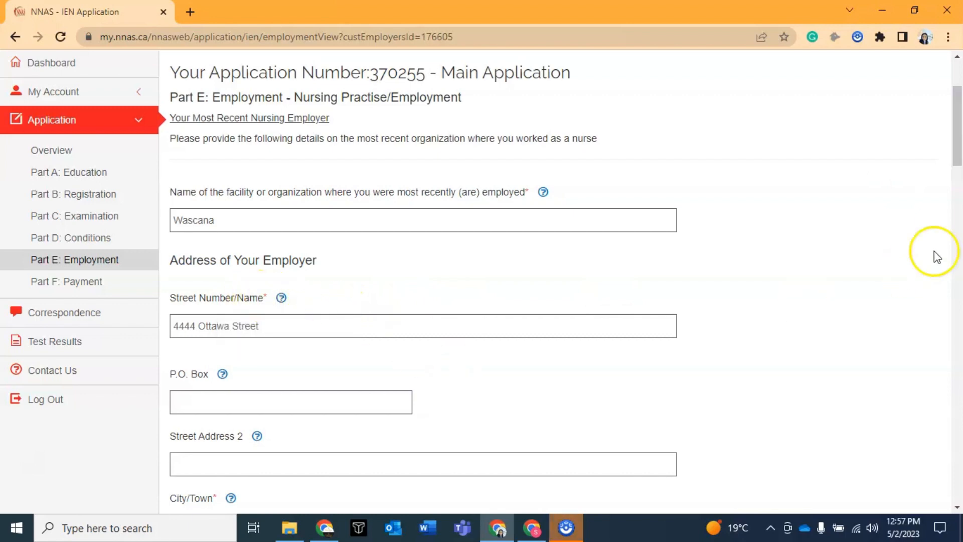
left_click_drag(957, 128, 958, 169)
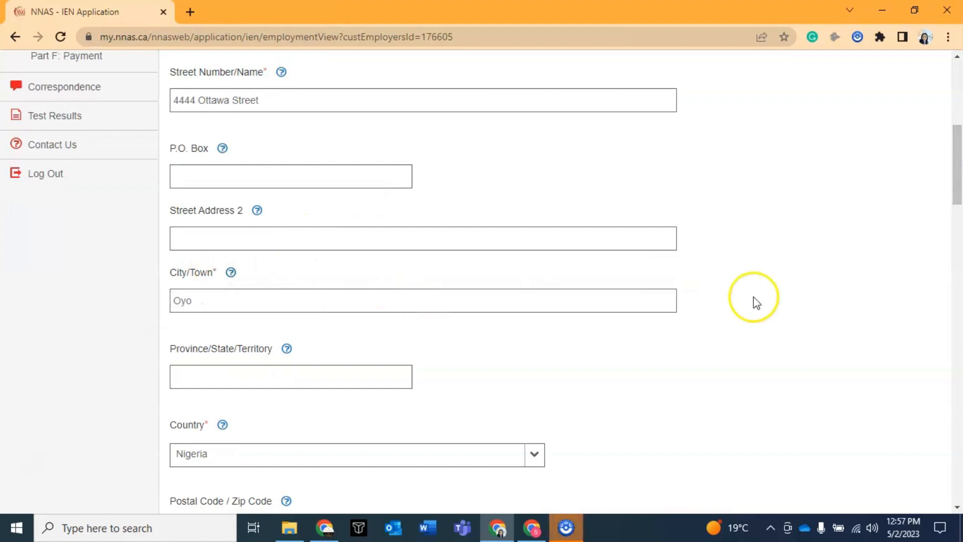
left_click_drag(961, 173, 960, 211)
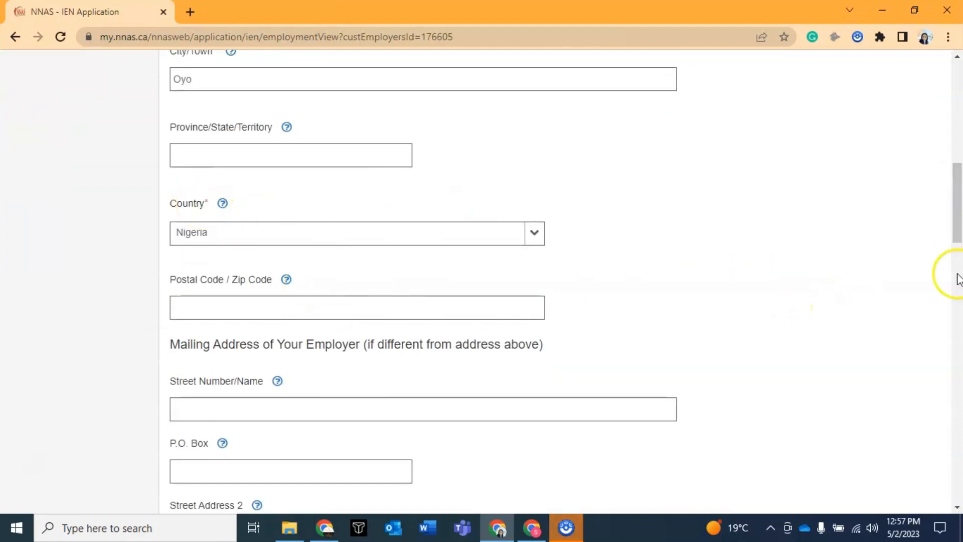
Review the supervisor and job title fields, and examine the available job status options.
left_click_drag(959, 214, 960, 329)
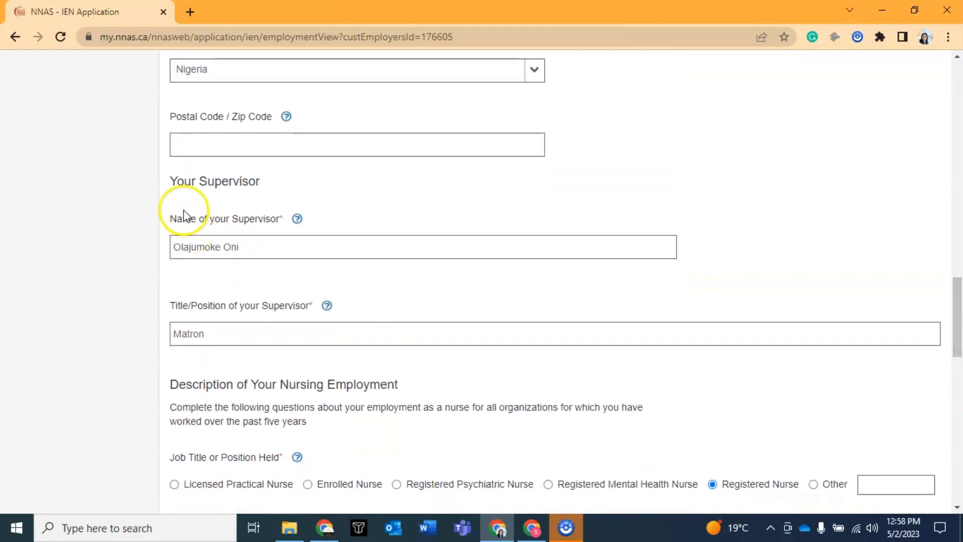
mouse_move(295, 224)
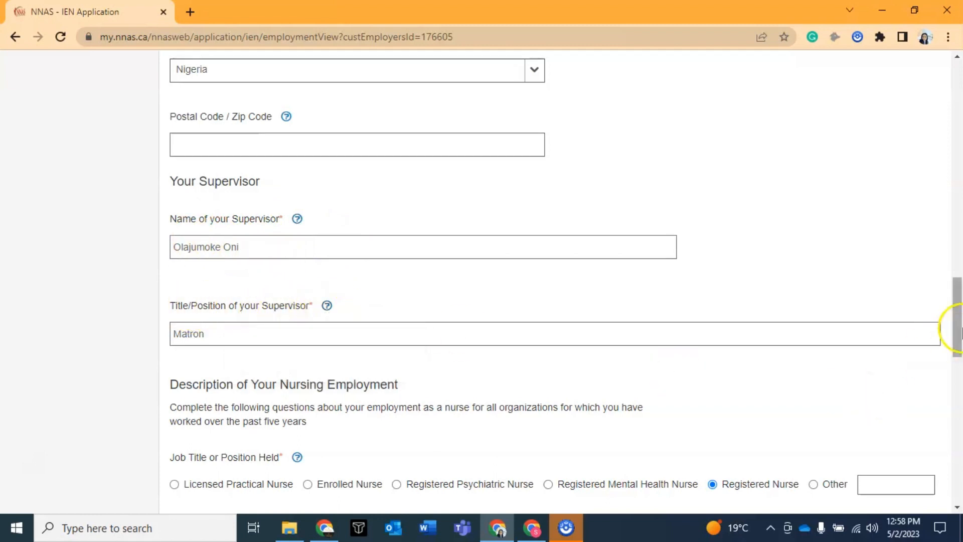
left_click_drag(957, 326, 958, 379)
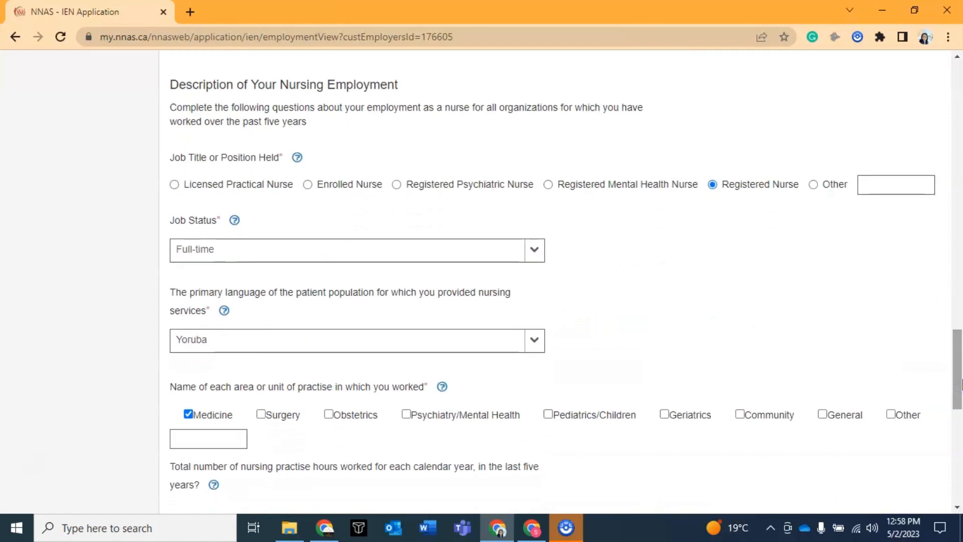
mouse_move(297, 153)
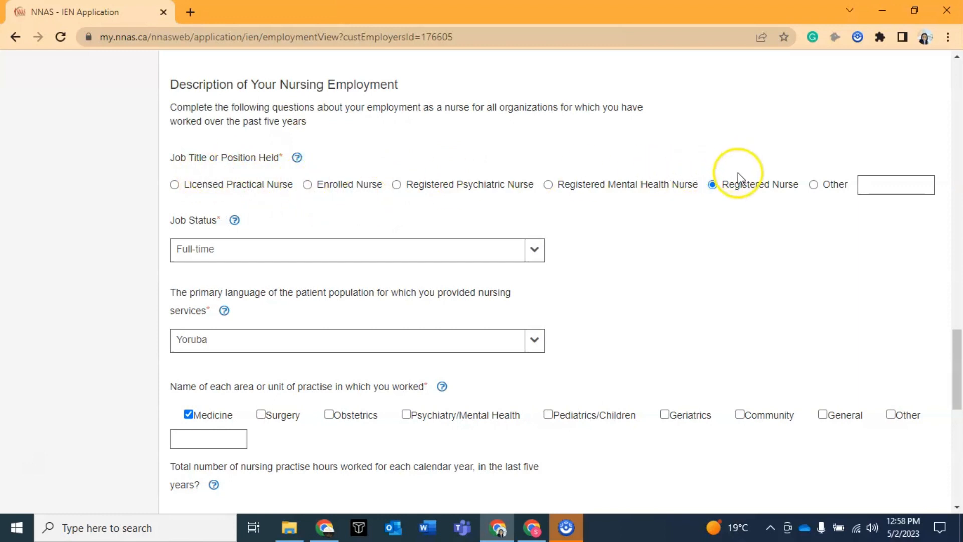
left_click(259, 256)
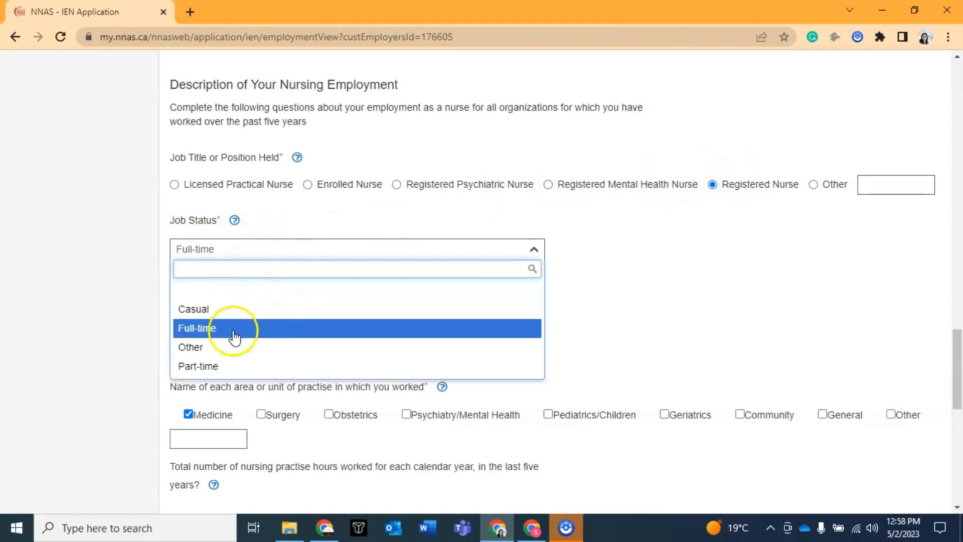
left_click(632, 274)
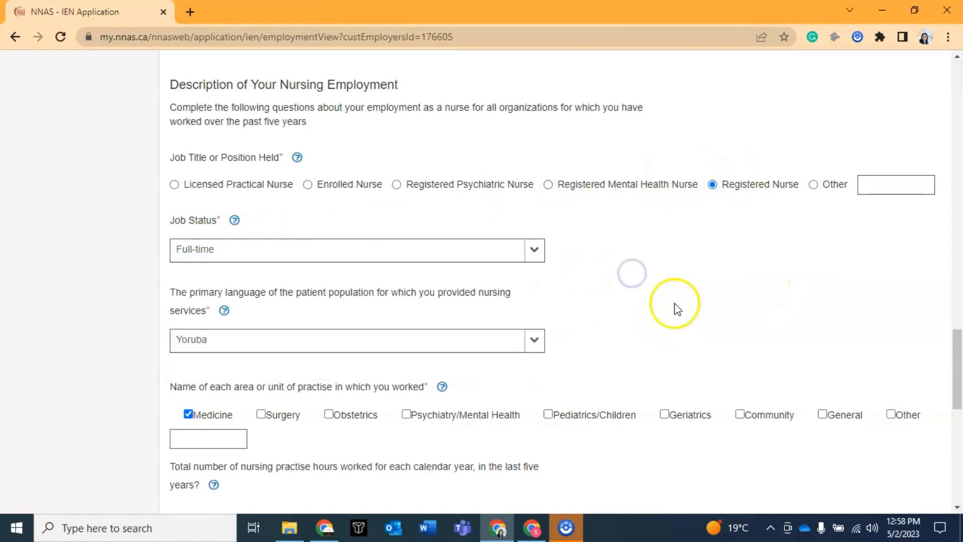
Review the patient language, areas of practice, nursing hours for each of the five years and employment start date.
left_click_drag(961, 378, 962, 399)
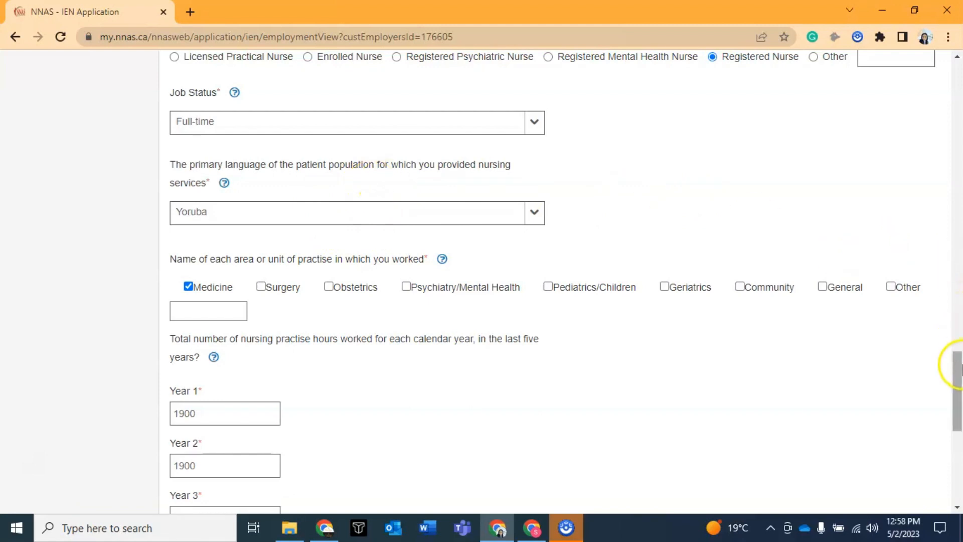
left_click_drag(958, 369, 959, 395)
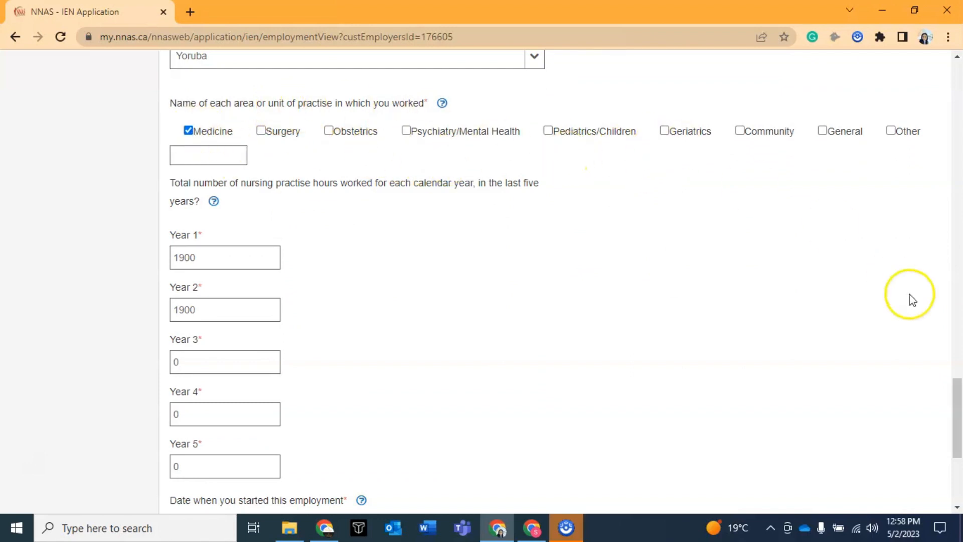
left_click_drag(958, 387, 959, 401)
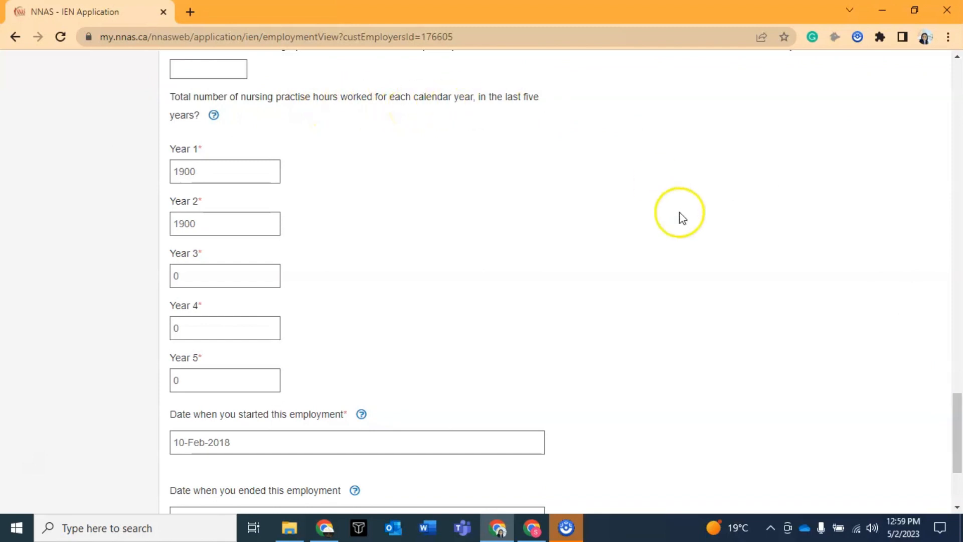
left_click_drag(957, 415, 957, 423)
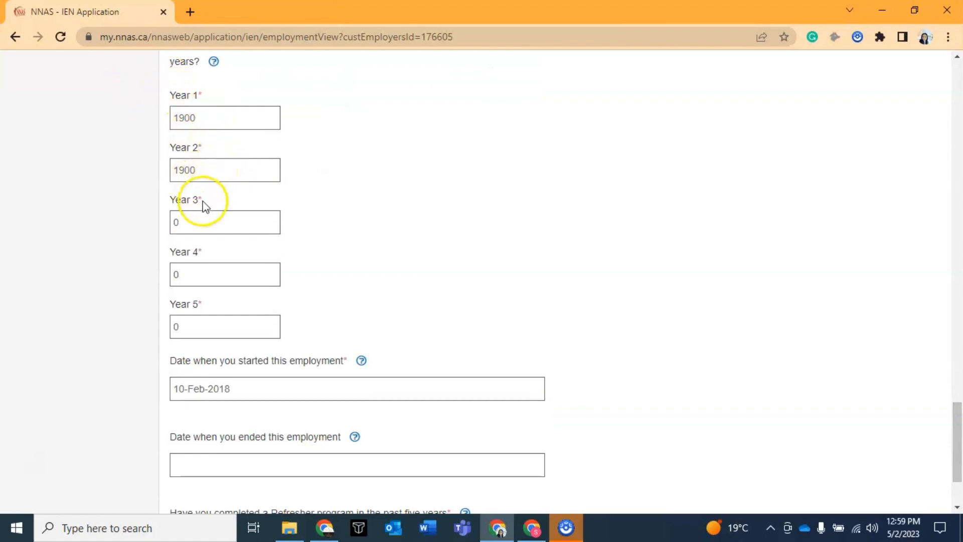
left_click(195, 220)
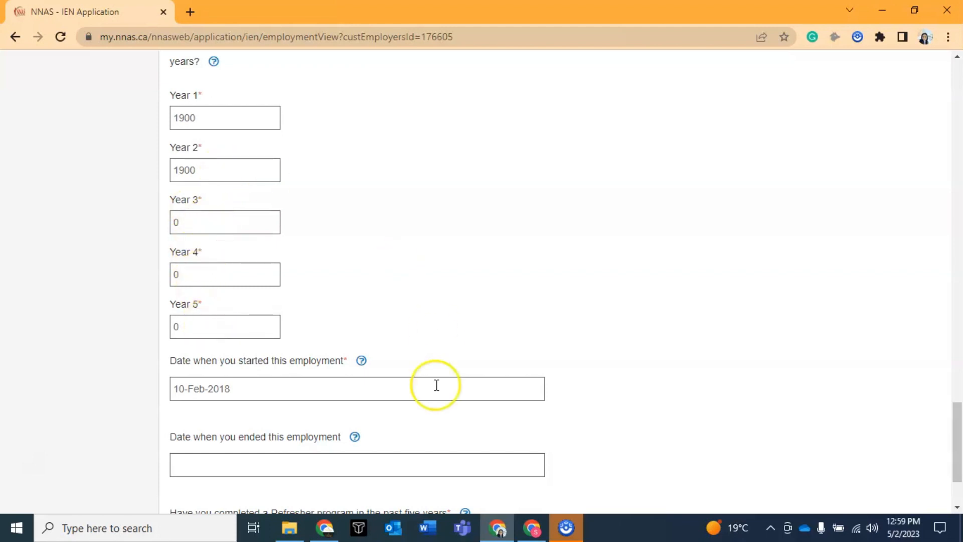
left_click_drag(956, 430, 958, 437)
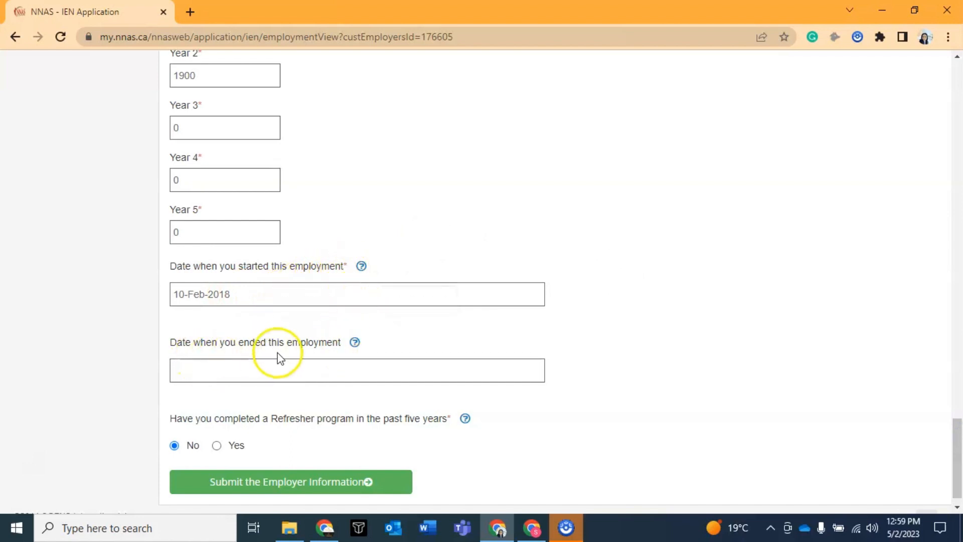
Read the help notes on the employment end date and Refresher program, and submit the employer information.
mouse_move(349, 346)
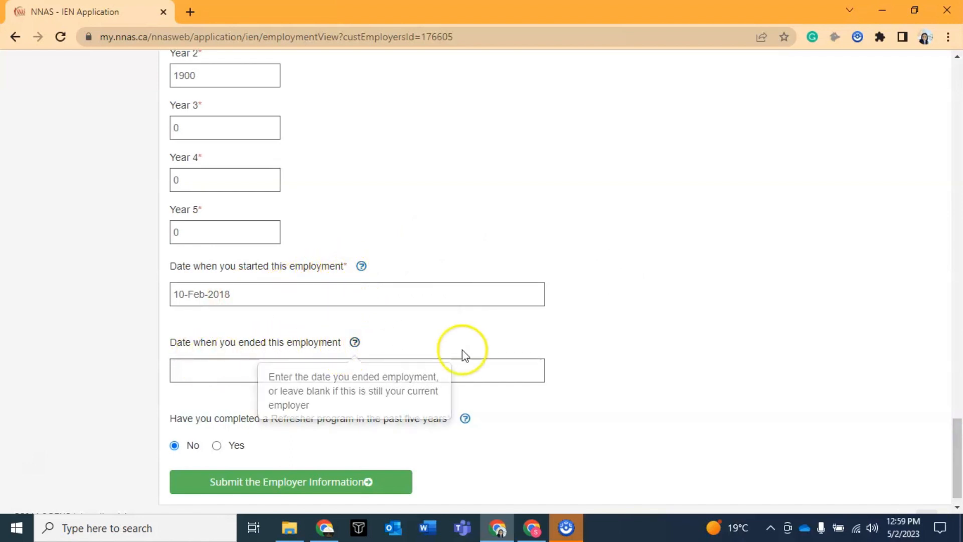
left_click_drag(958, 430, 959, 439)
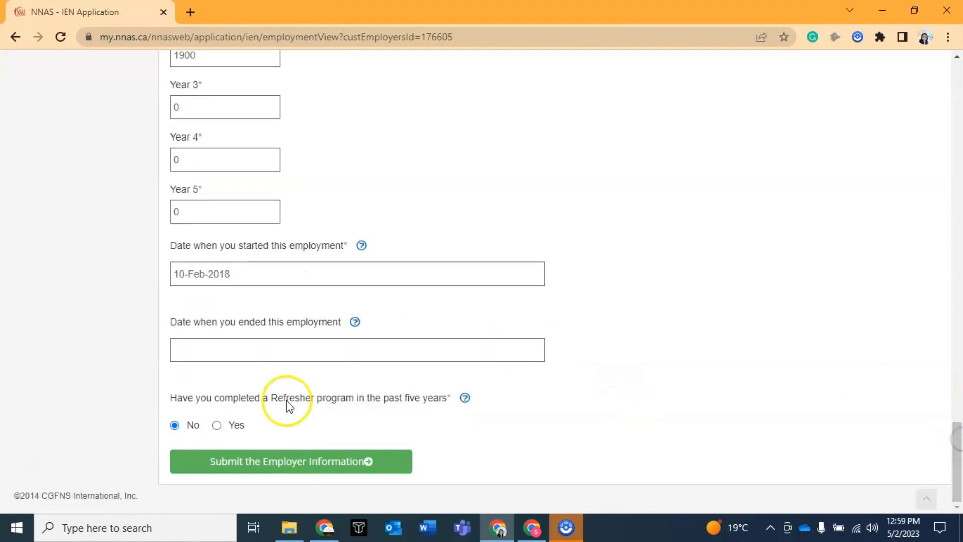
mouse_move(467, 403)
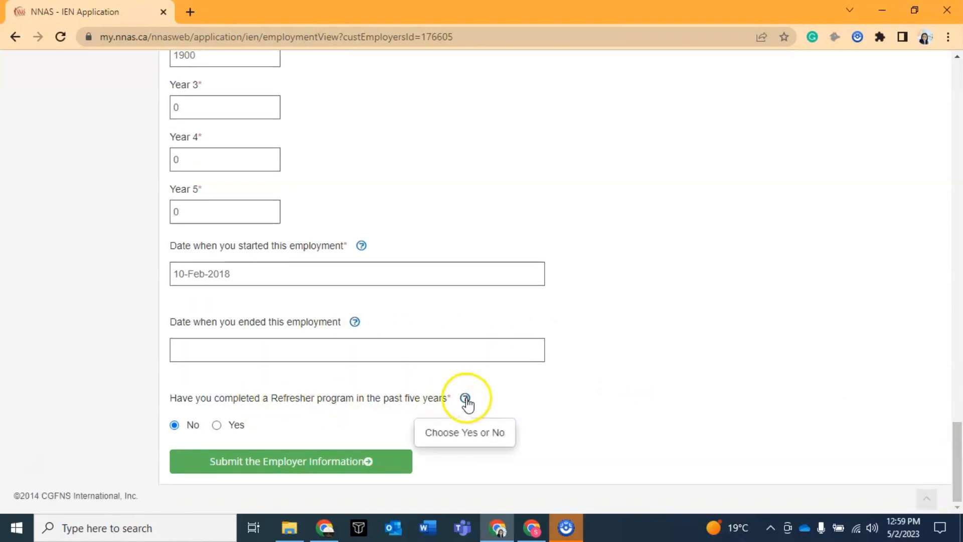
left_click(251, 470)
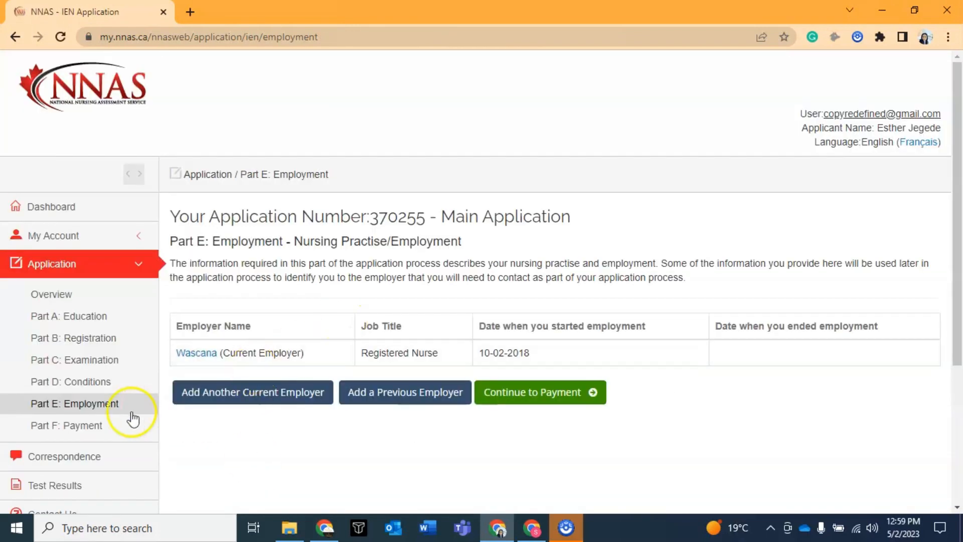
Open Part F: Payment, go through the Applicant Terms and Conditions to the end and accept them.
left_click(91, 433)
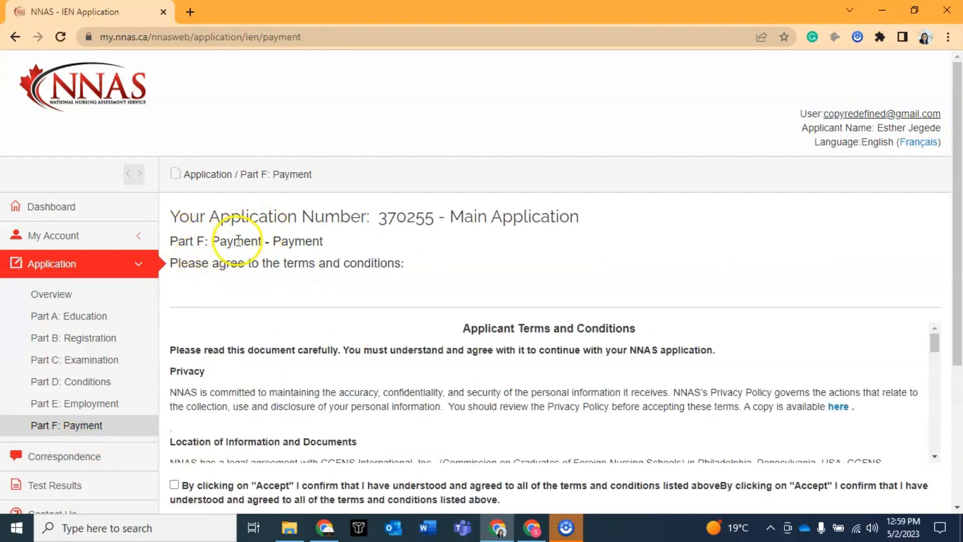
left_click_drag(962, 229, 960, 321)
left_click_drag(931, 203, 958, 331)
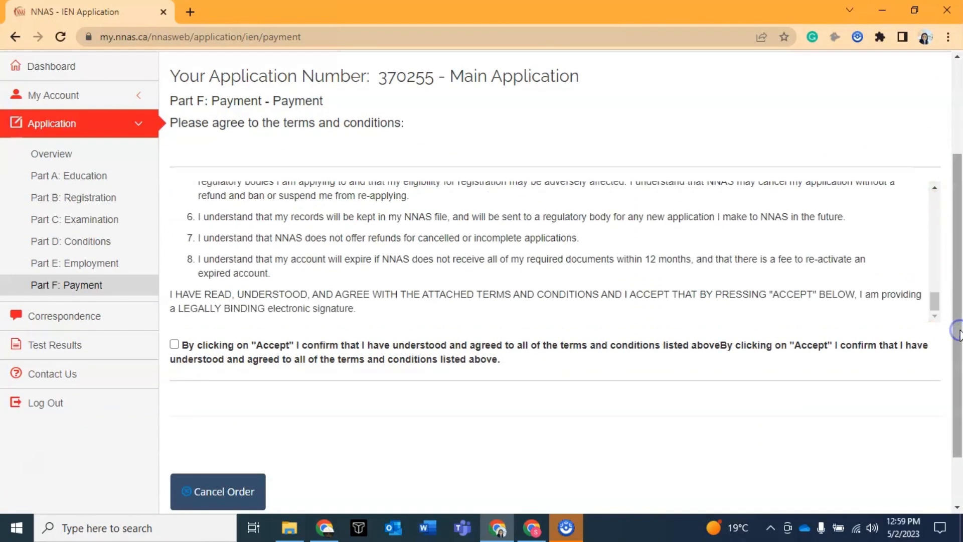
left_click(175, 345)
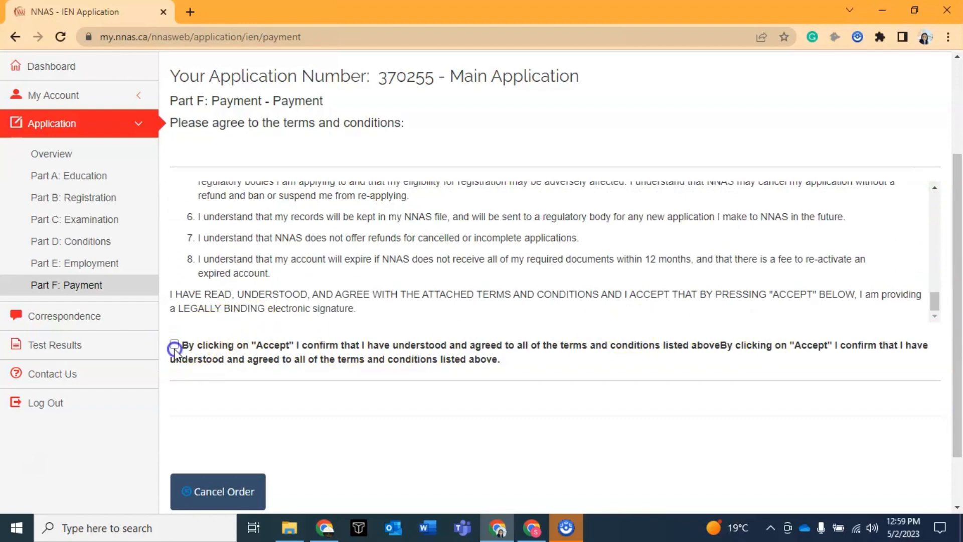
left_click(174, 346)
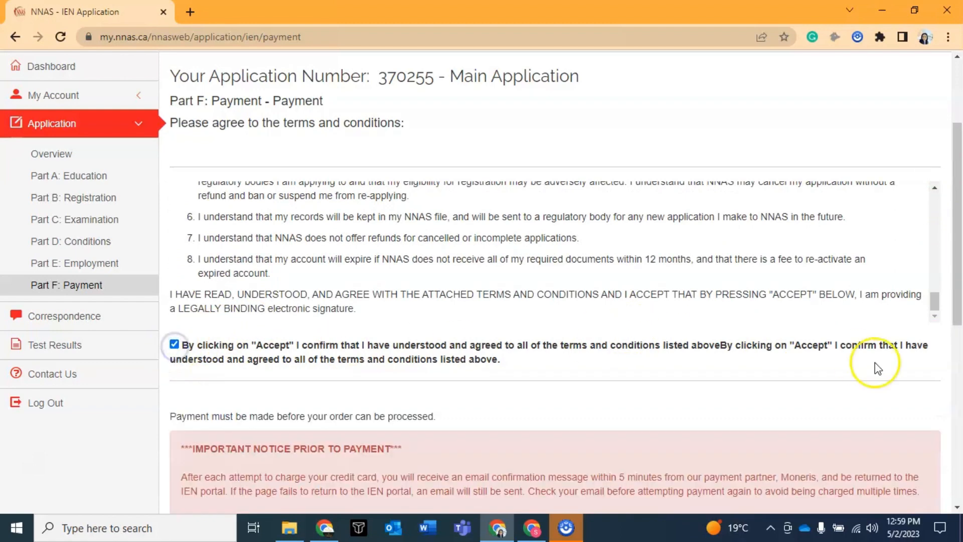
Review the acknowledgement declarations, the notice prior to payment, and the main application's order cost and HST.
left_click(932, 286)
left_click_drag(959, 205, 962, 395)
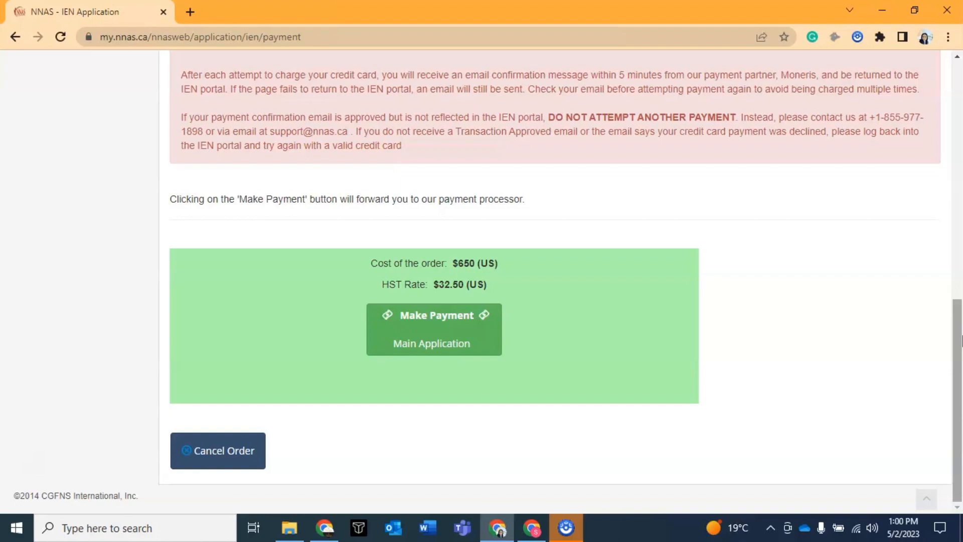
left_click_drag(961, 341, 956, 75)
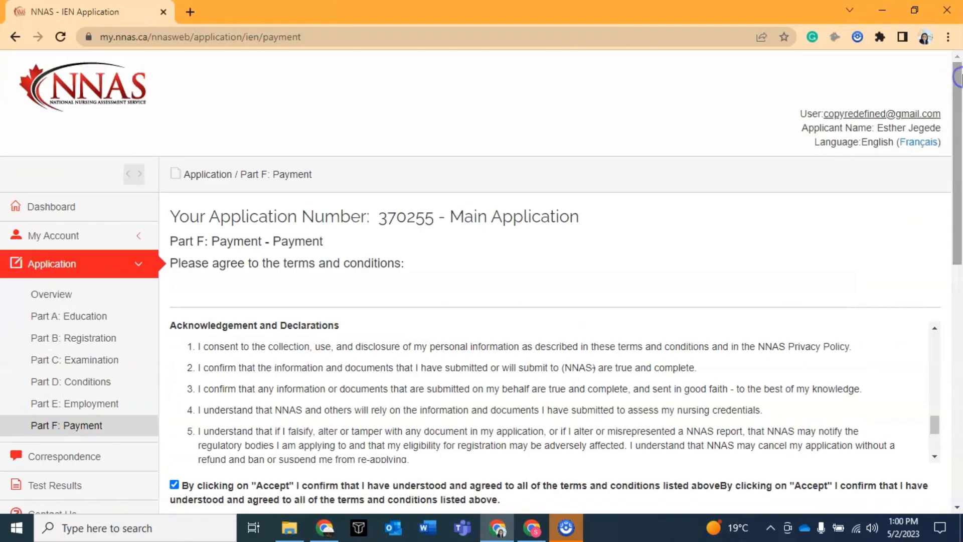
left_click_drag(961, 161, 959, 381)
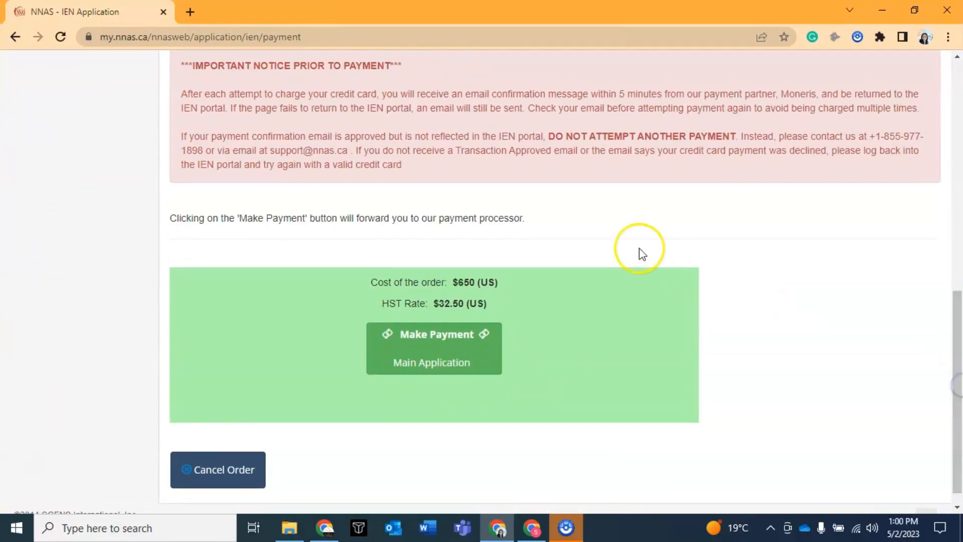